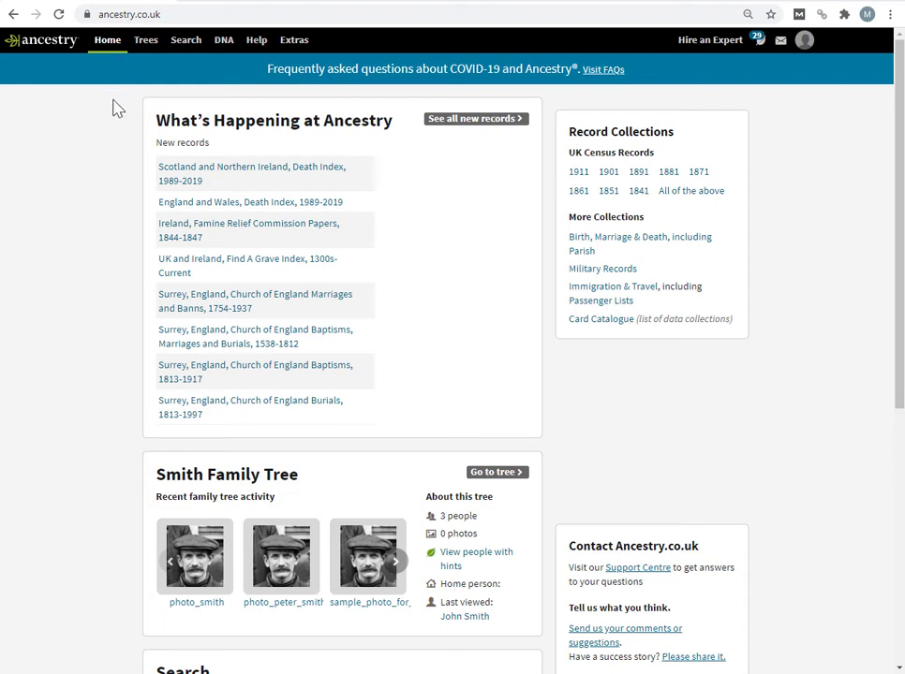
mouse_move(153, 49)
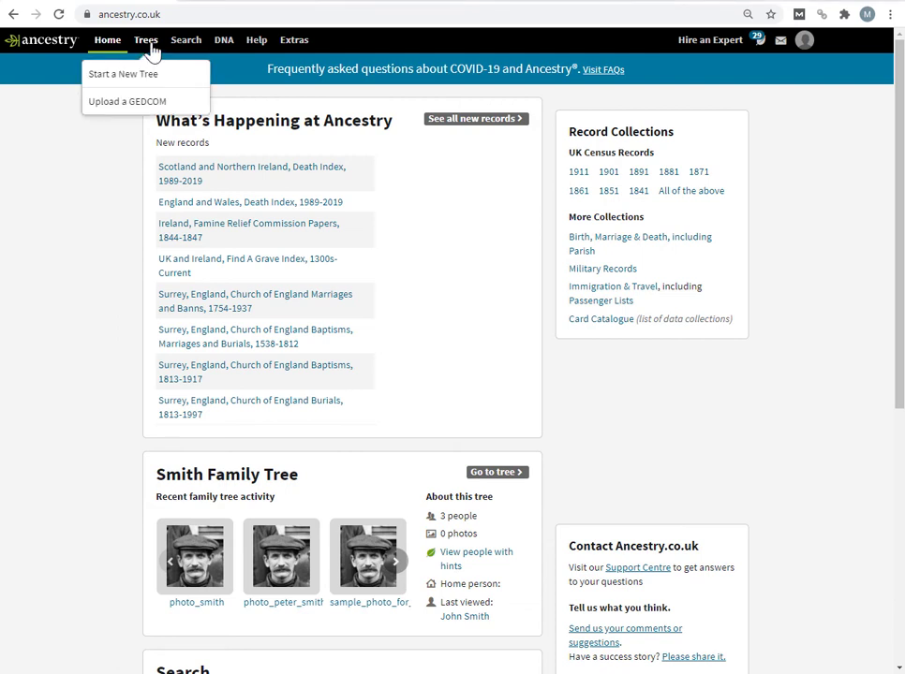
click(137, 83)
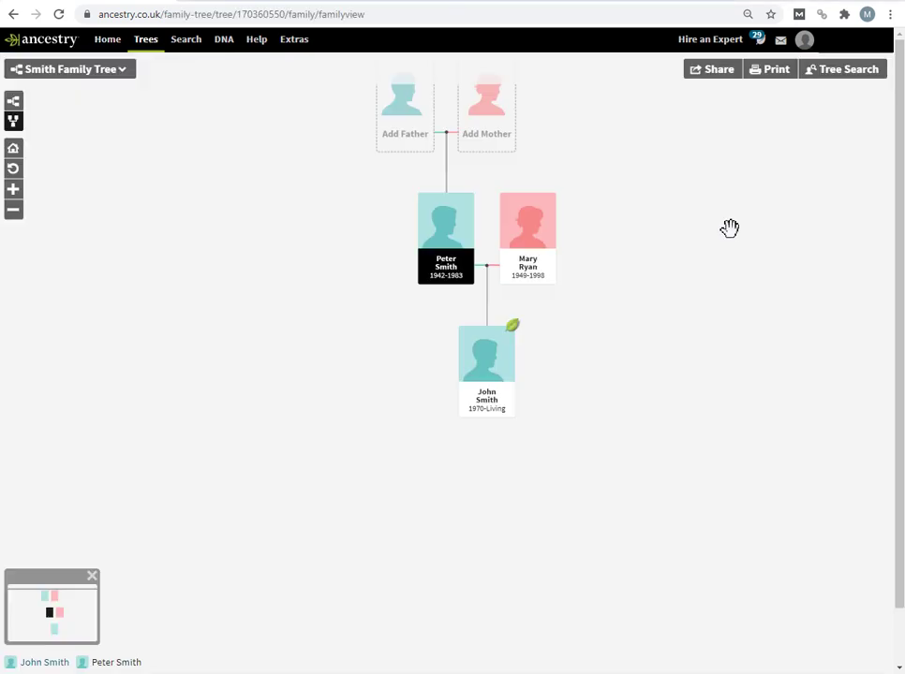
click(446, 240)
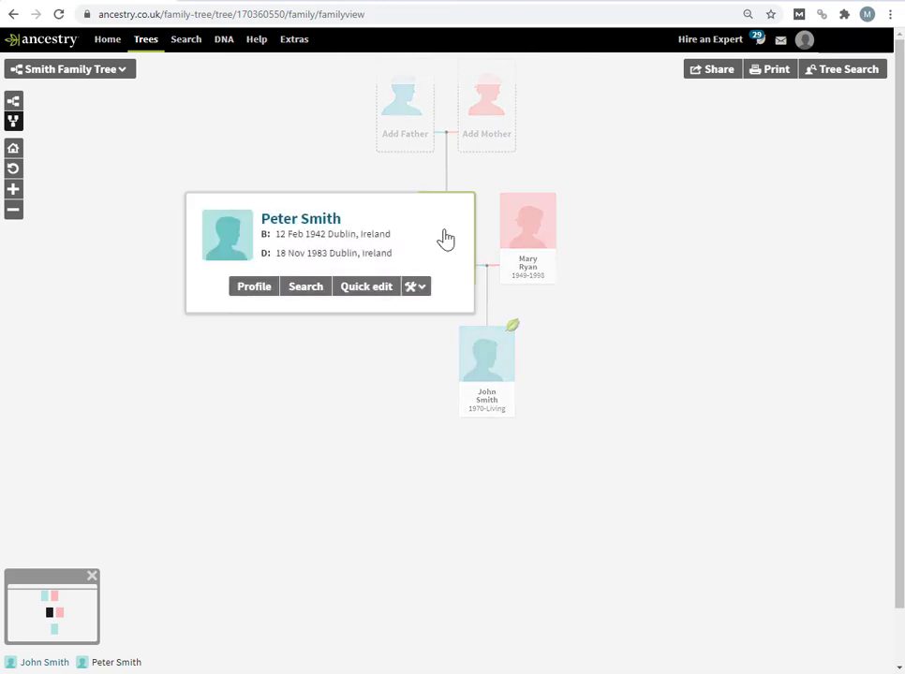
click(257, 292)
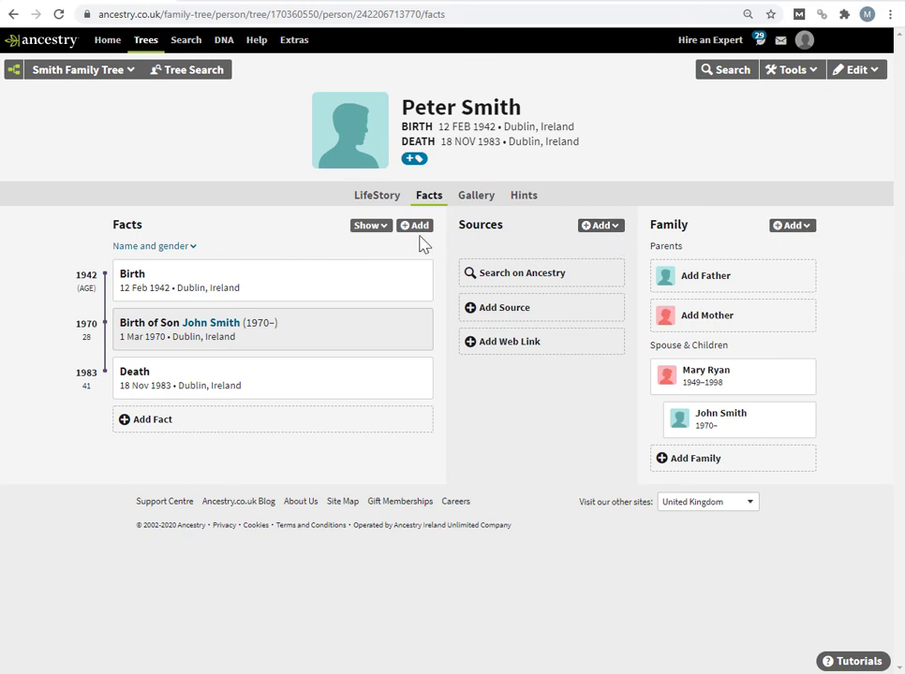
click(477, 199)
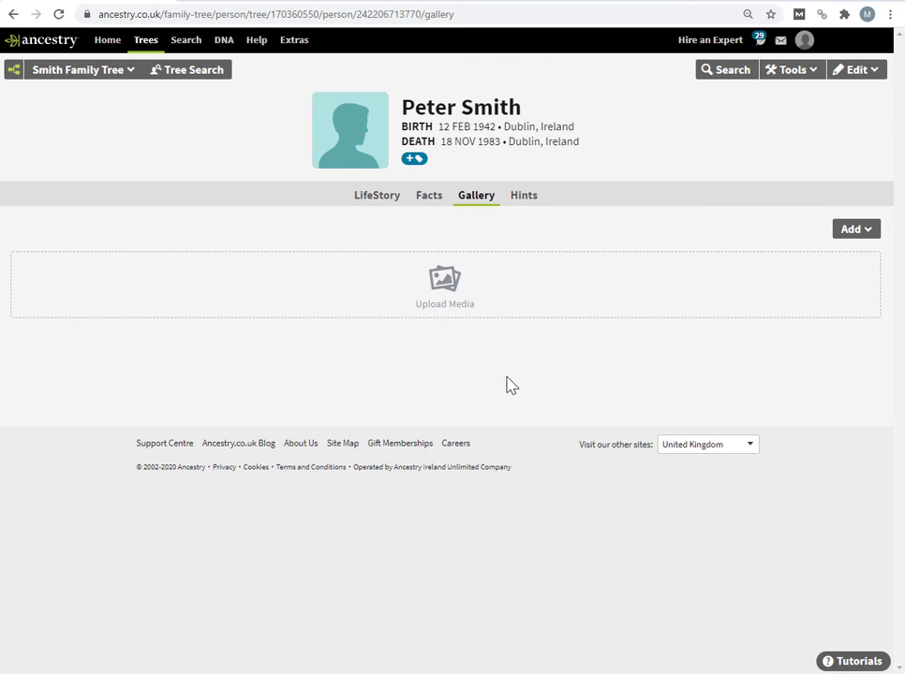
click(862, 235)
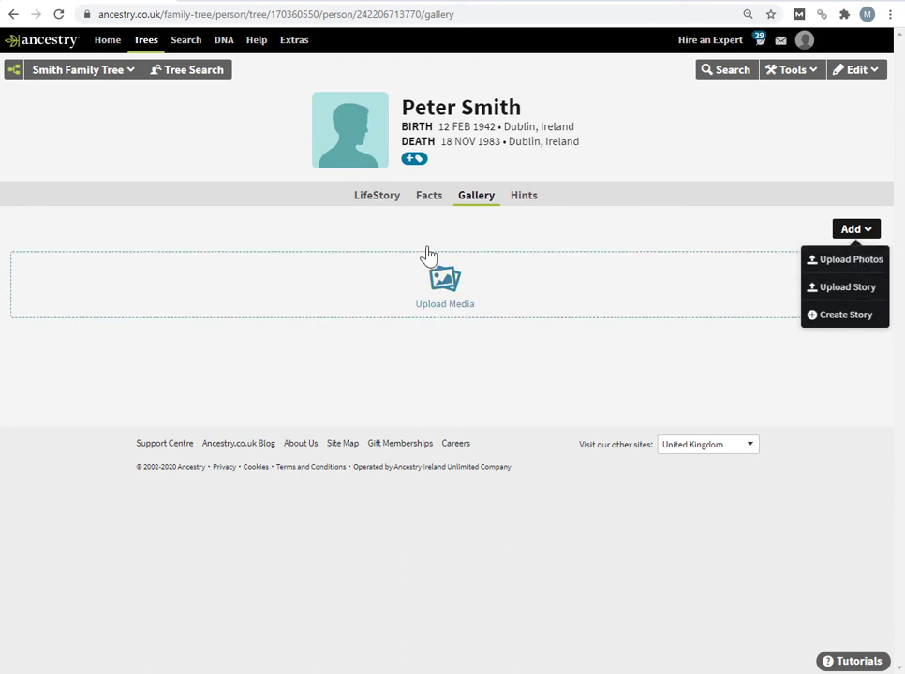
click(830, 270)
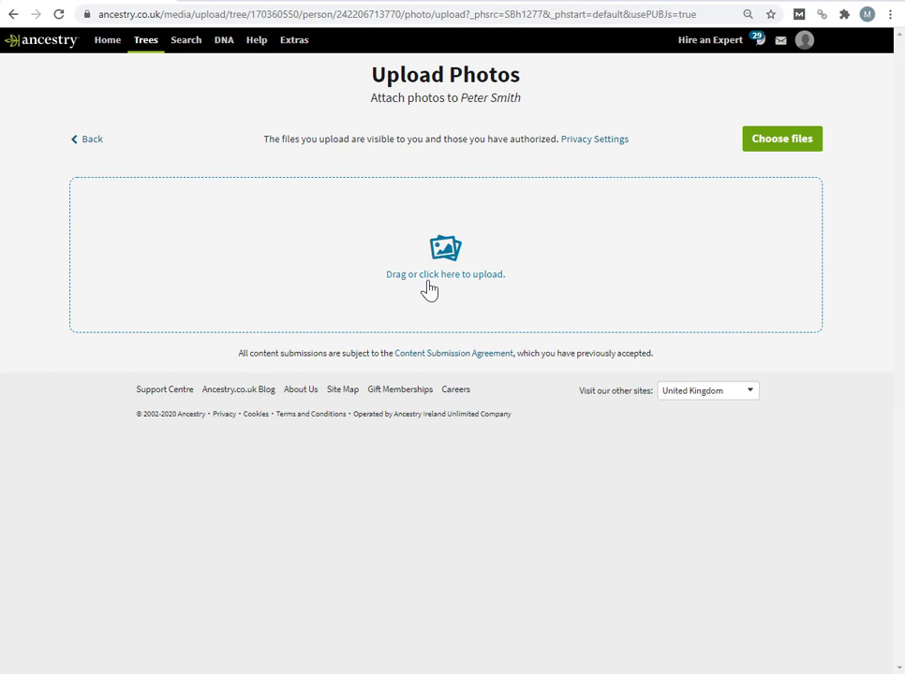
click(788, 155)
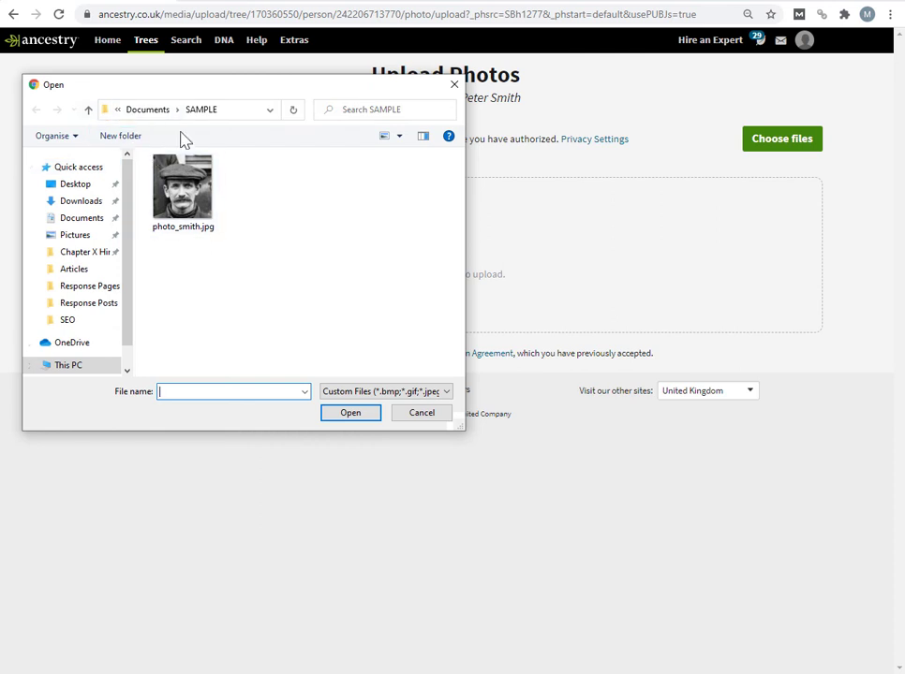
key(Escape)
click(93, 143)
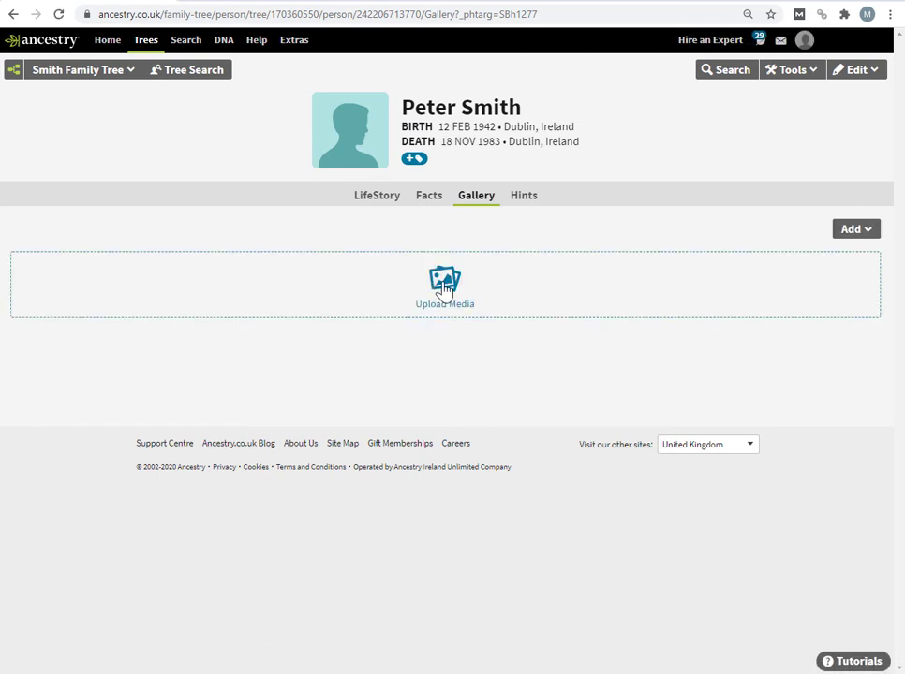
click(444, 285)
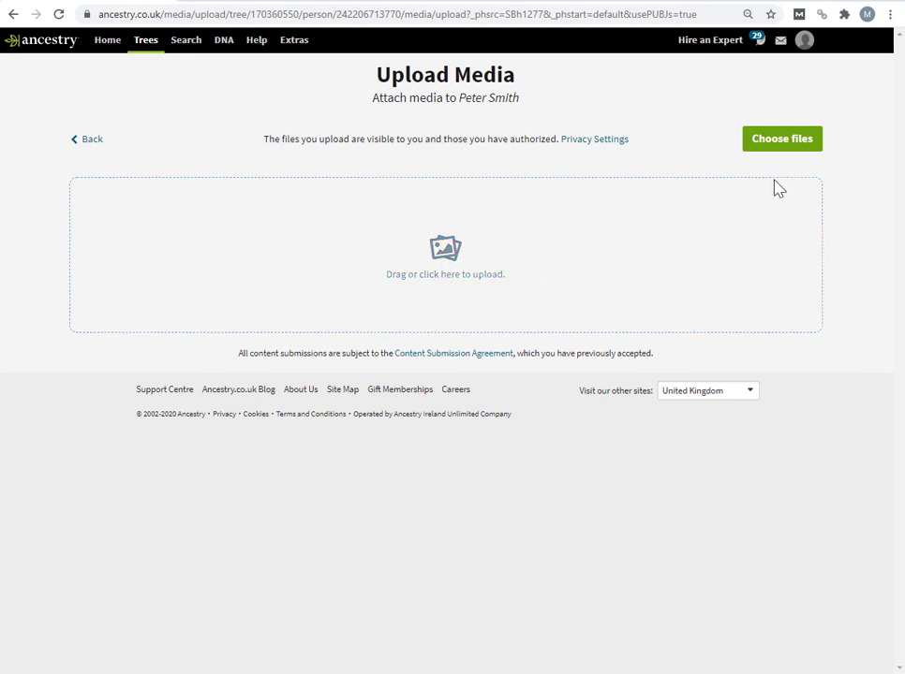
click(782, 141)
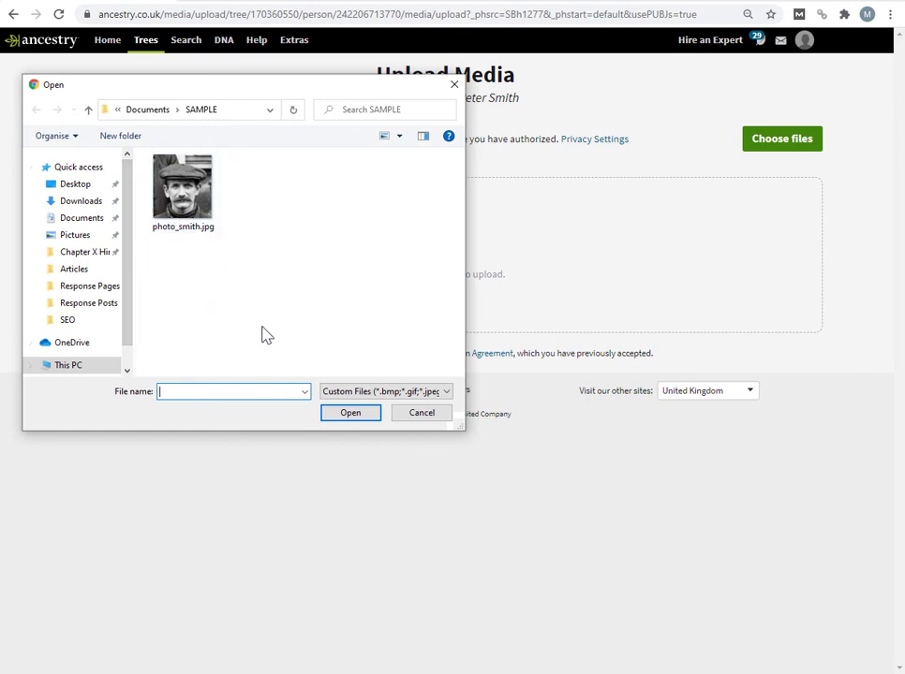
click(188, 227)
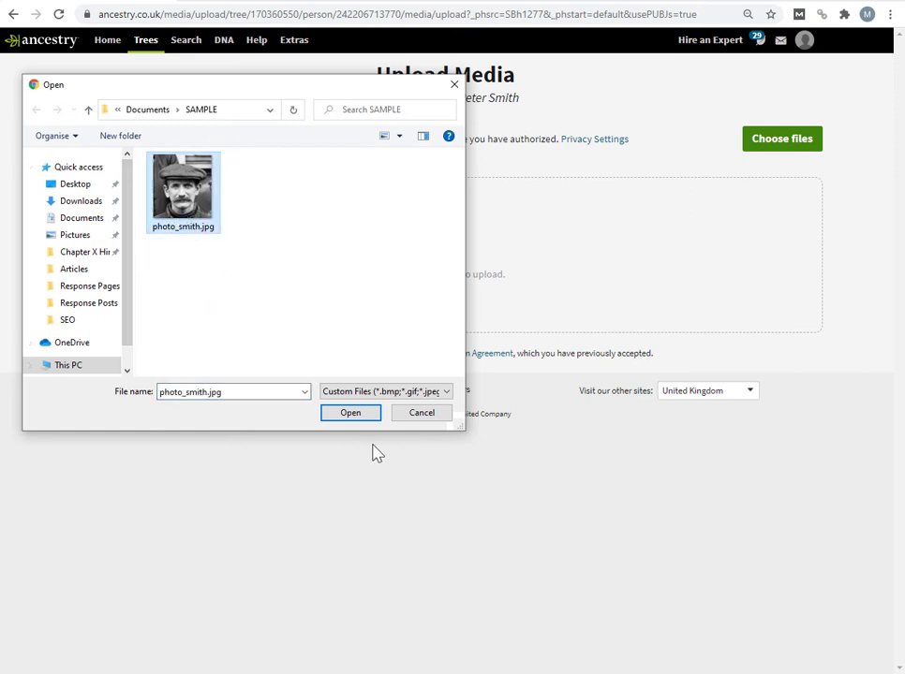
click(356, 419)
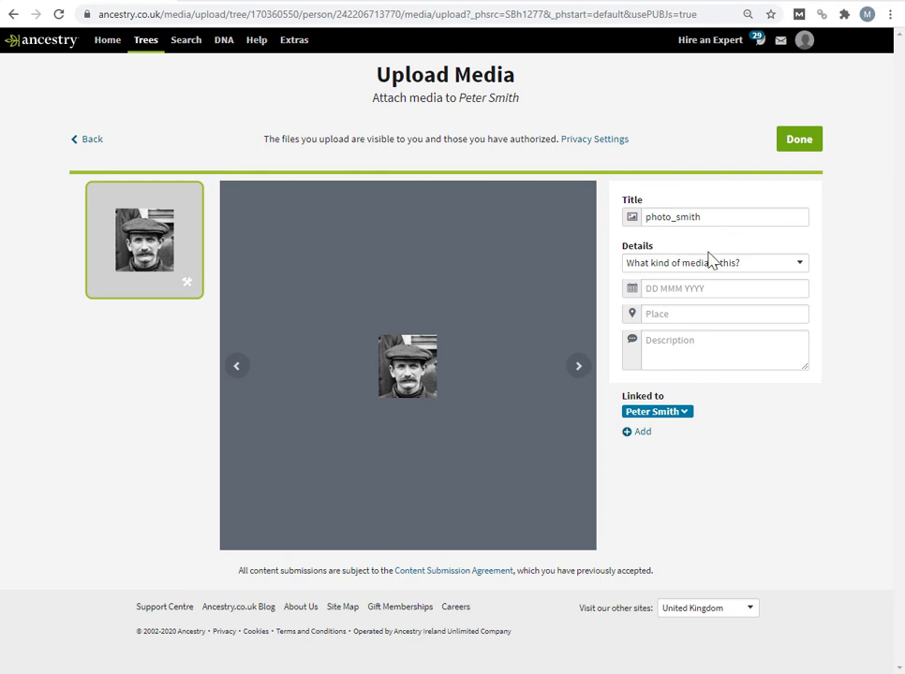
Mark the photo a Portrait, dated 15 Feb 1955, Belturbet, Cavan, Ireland, with a fishermen-group-crop description
click(777, 271)
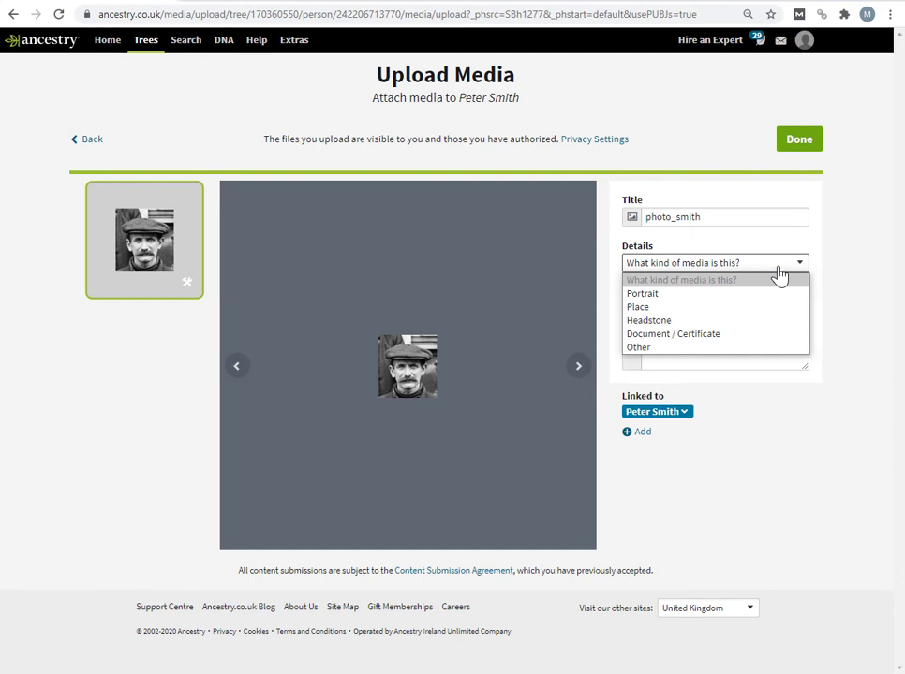
click(685, 298)
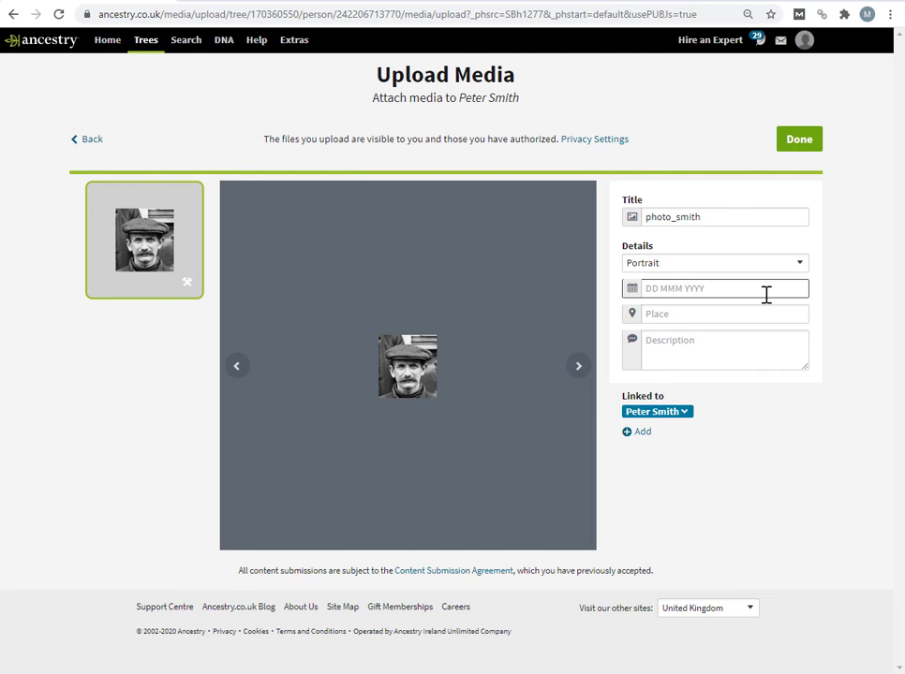
text(15 Feb 19)
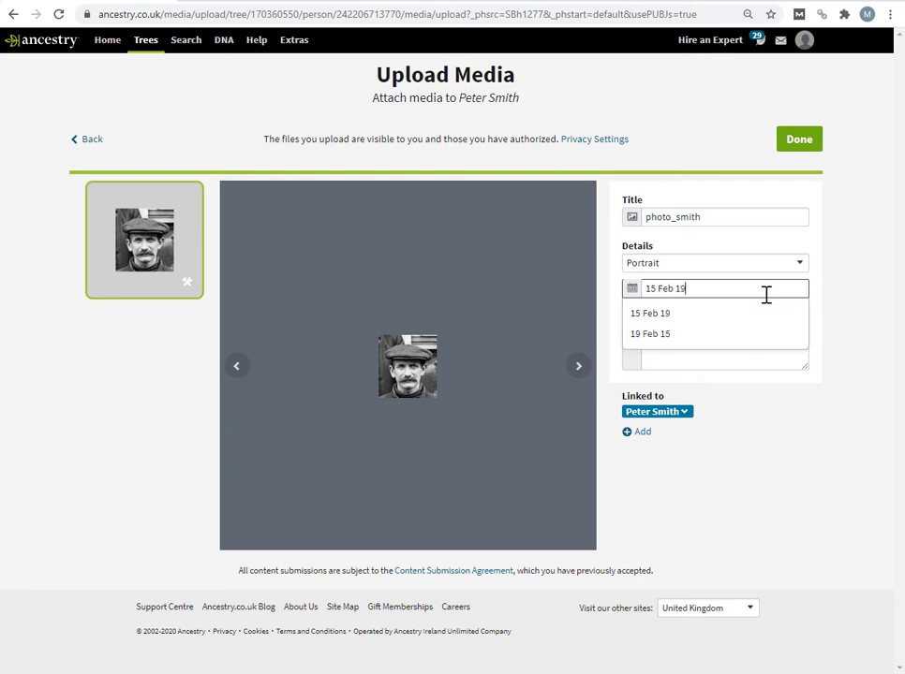
text(55)
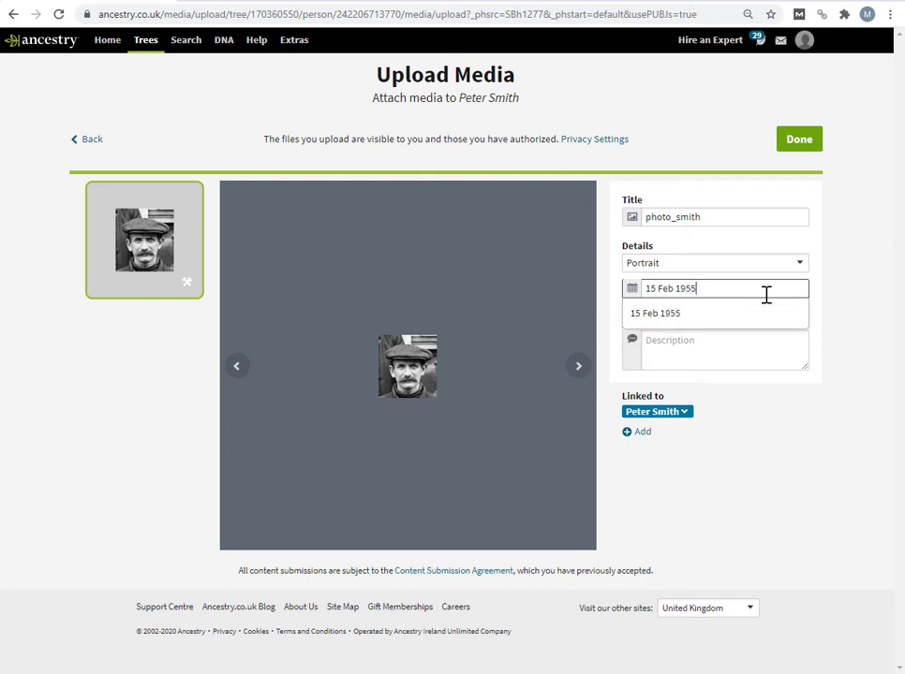
click(702, 322)
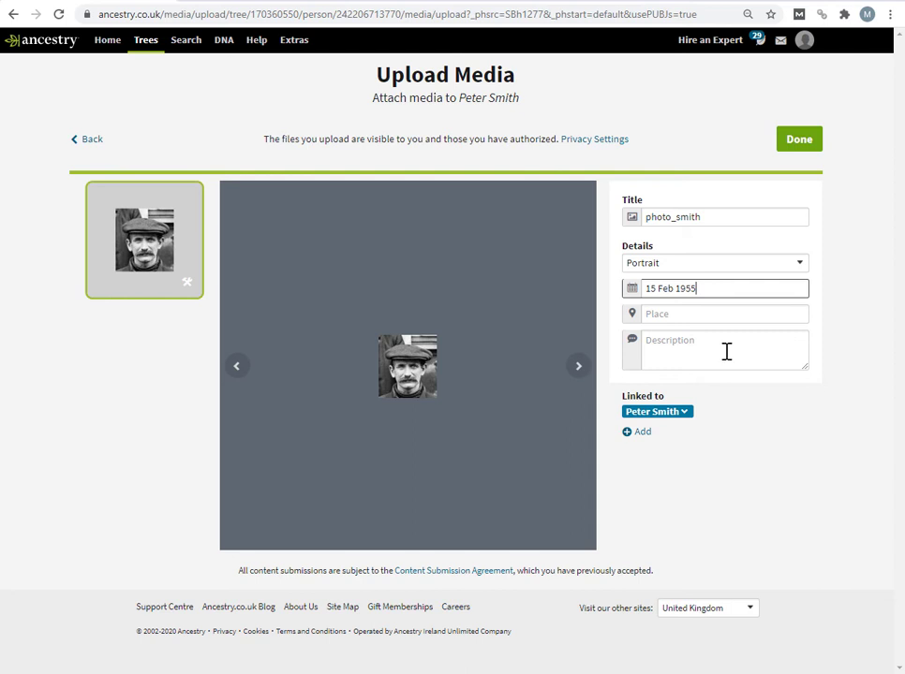
click(758, 309)
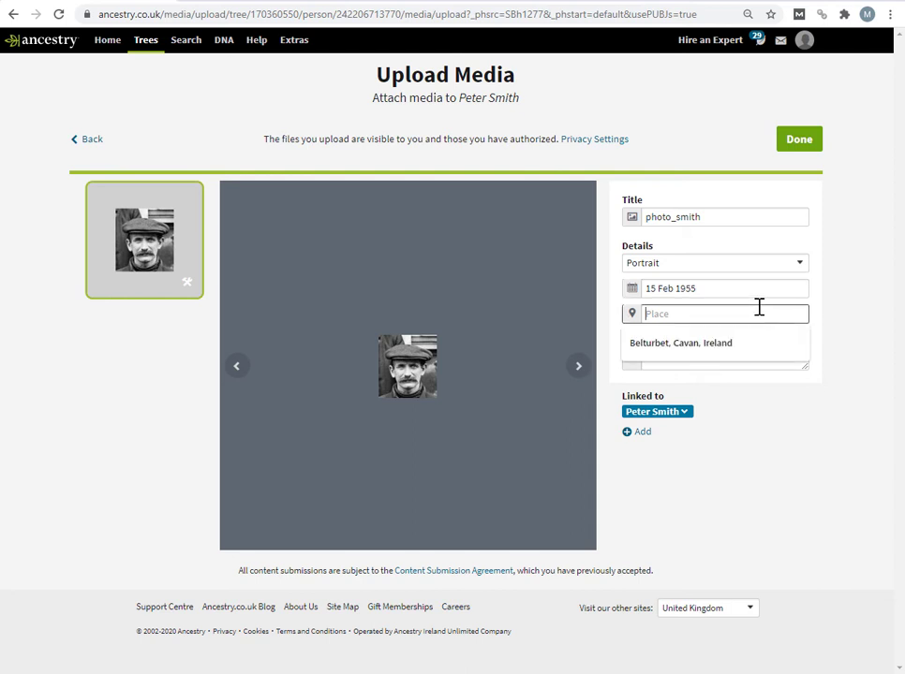
click(711, 352)
click(737, 345)
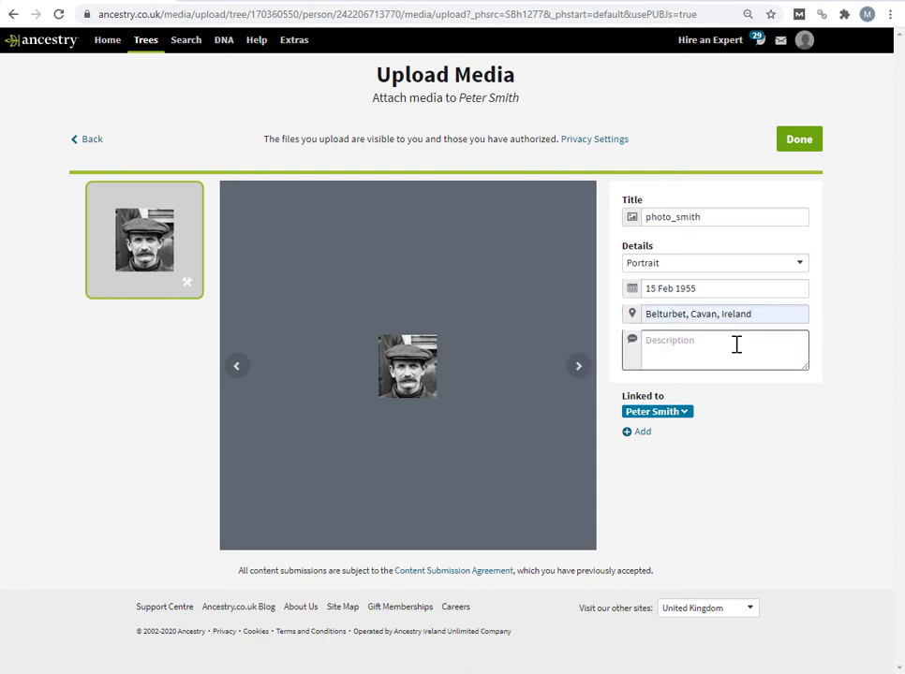
text(This was cropped from a group photo of fishermen in Belturbet)
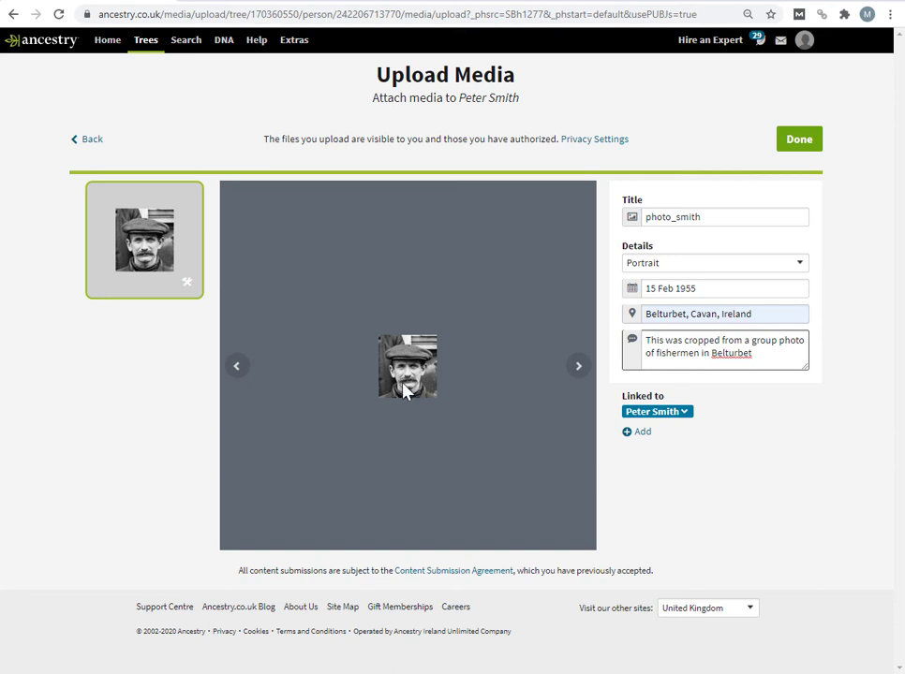
click(687, 414)
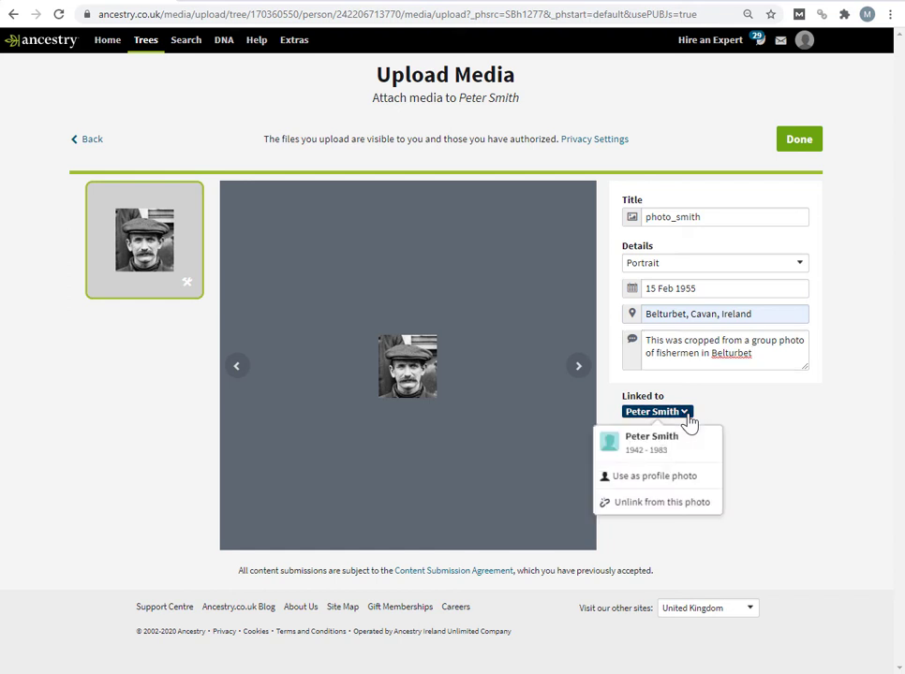
click(677, 486)
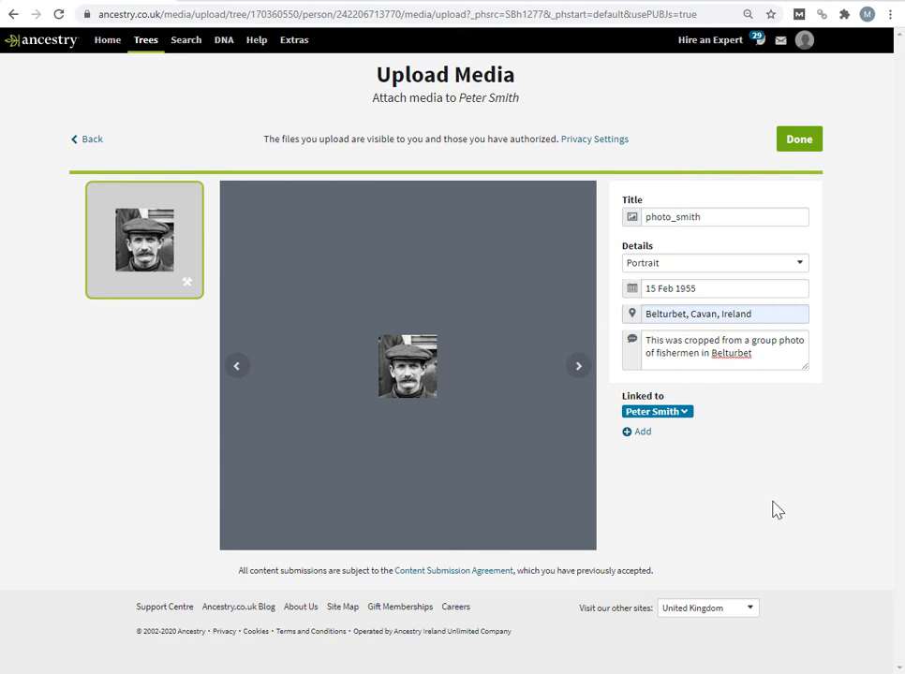
click(689, 417)
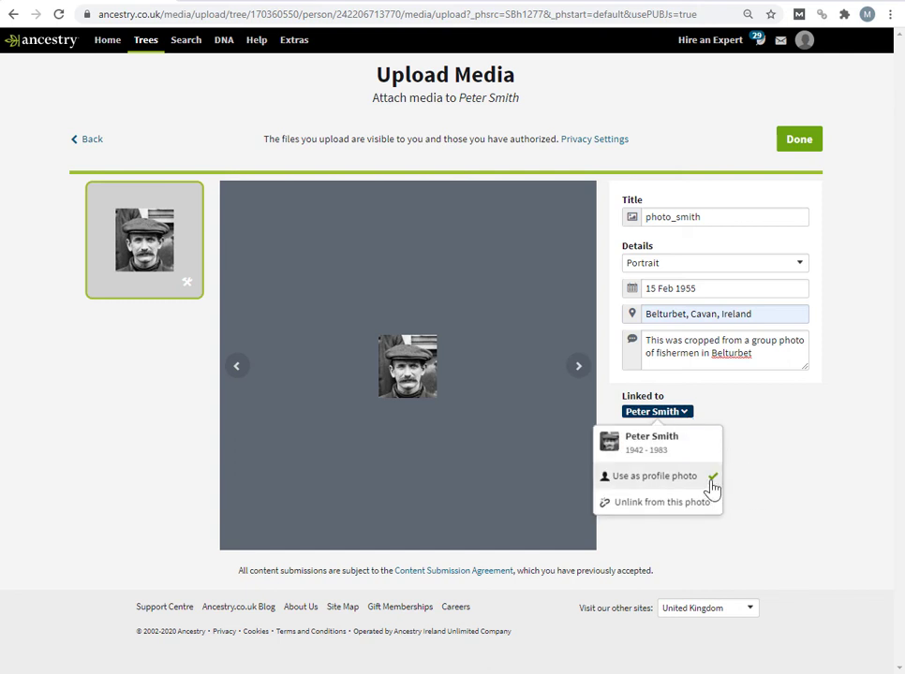
click(801, 146)
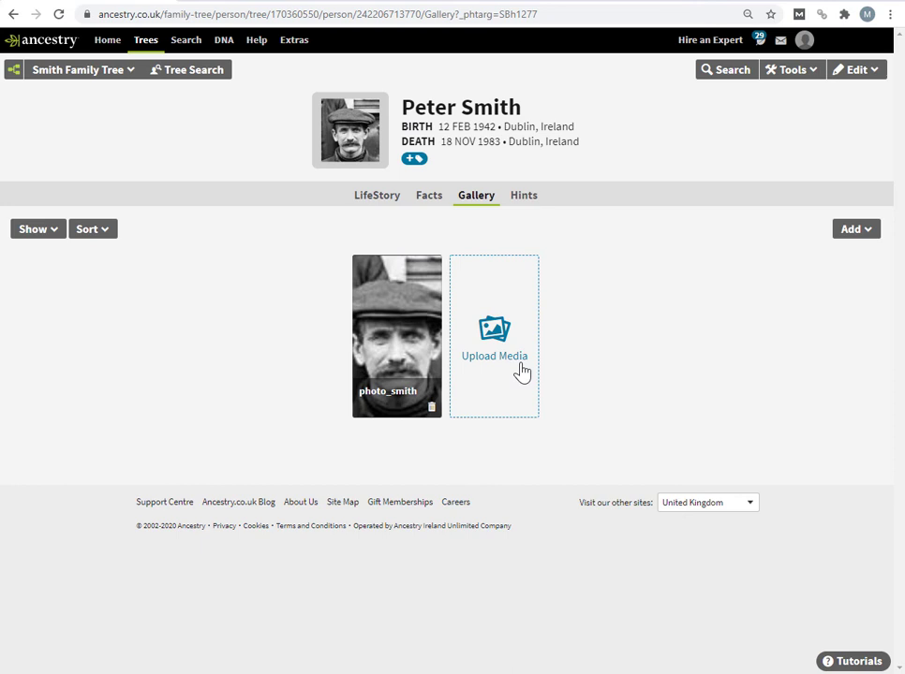
click(801, 73)
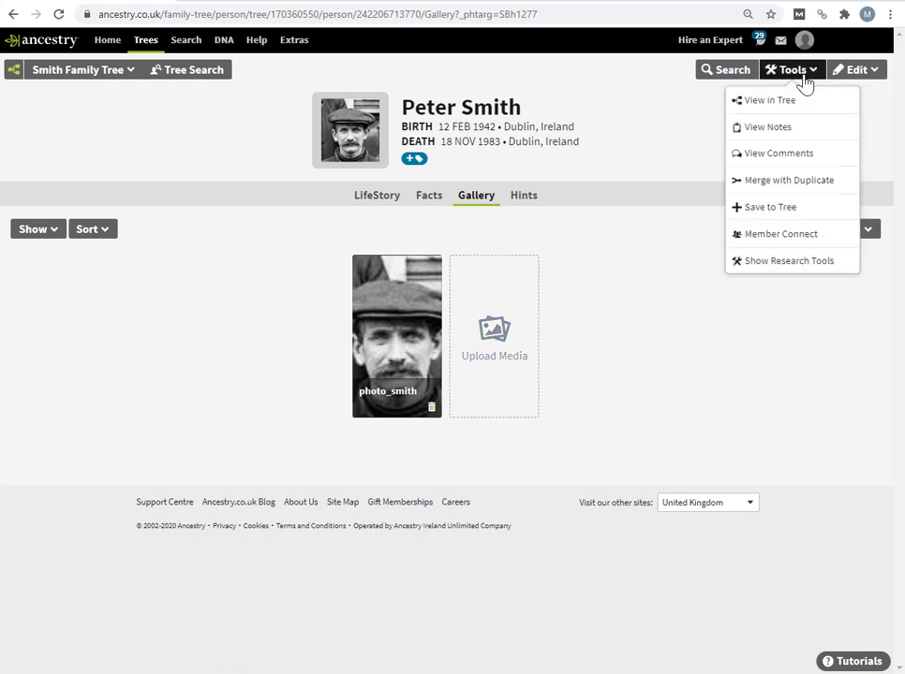
click(787, 107)
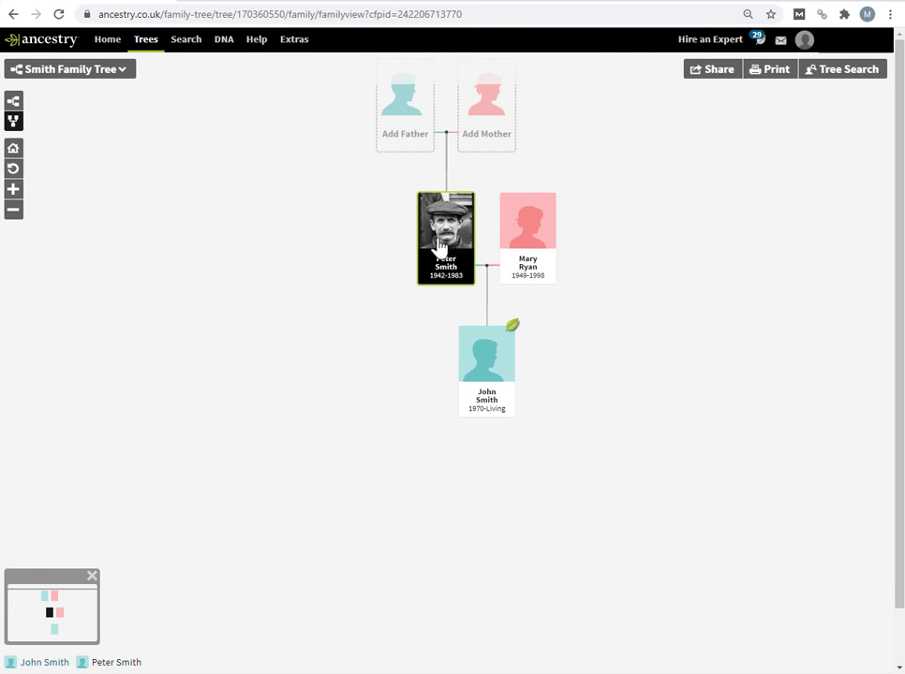
Open the Smith Family Tree's media gallery
click(122, 75)
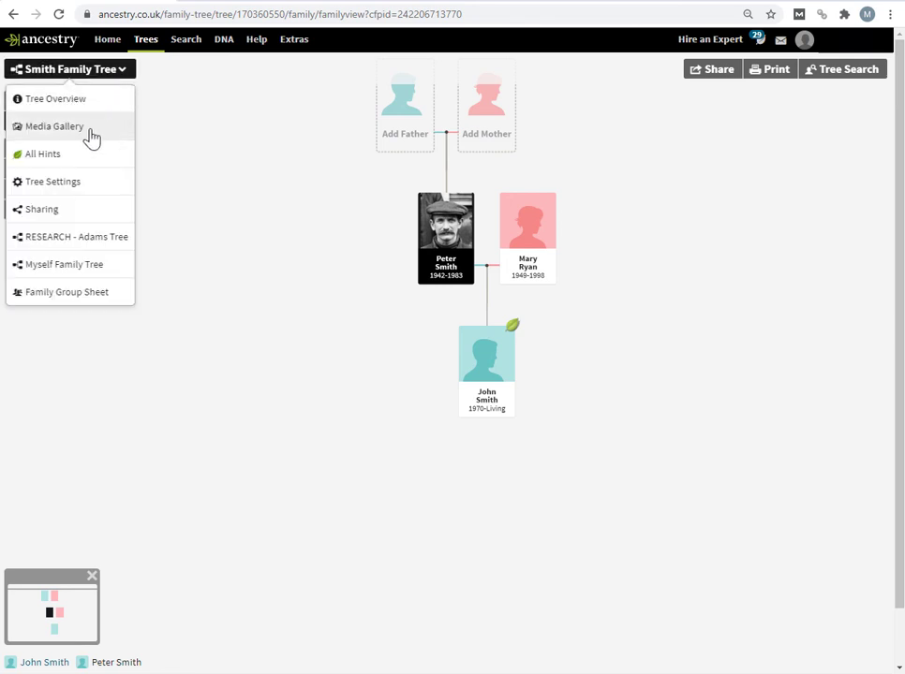
click(122, 77)
click(109, 79)
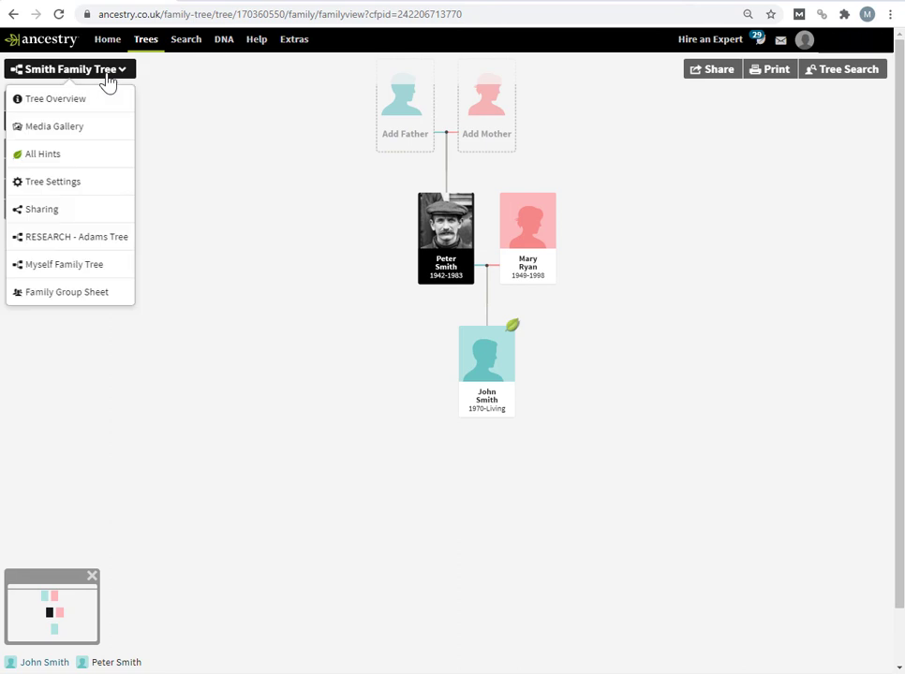
click(74, 136)
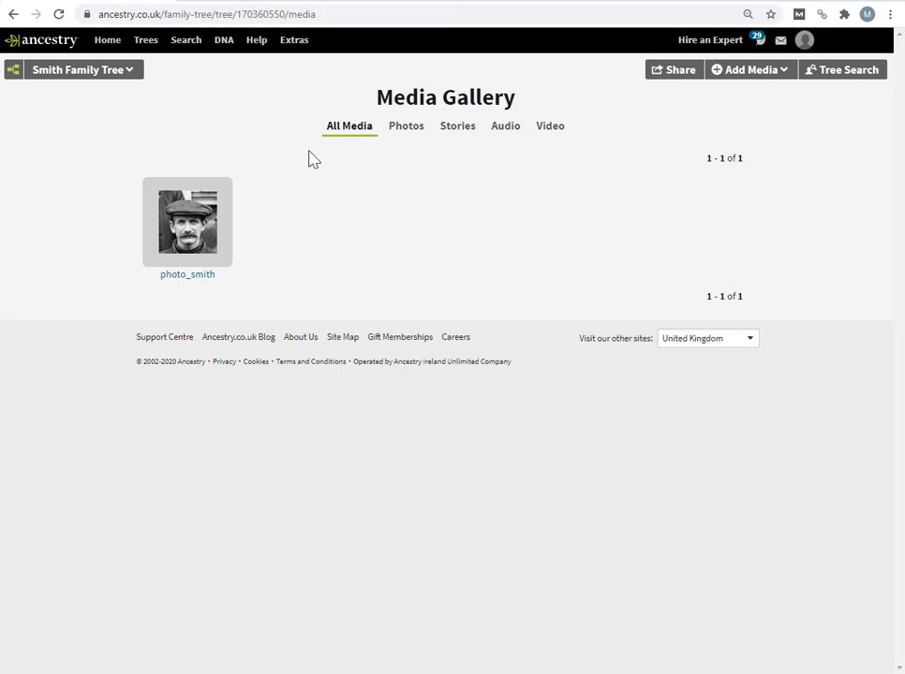
mouse_move(231, 227)
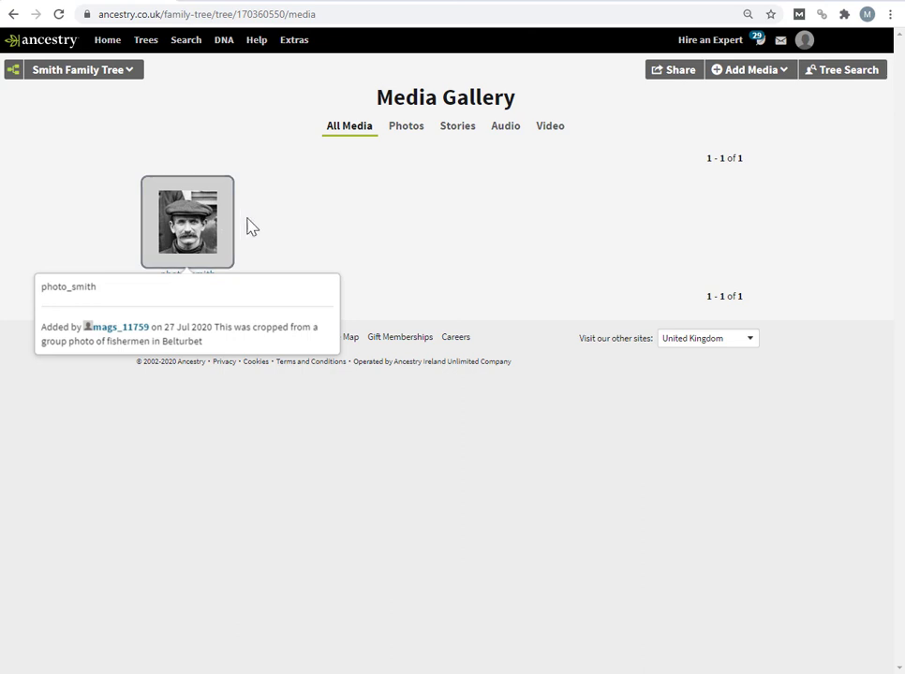
click(204, 237)
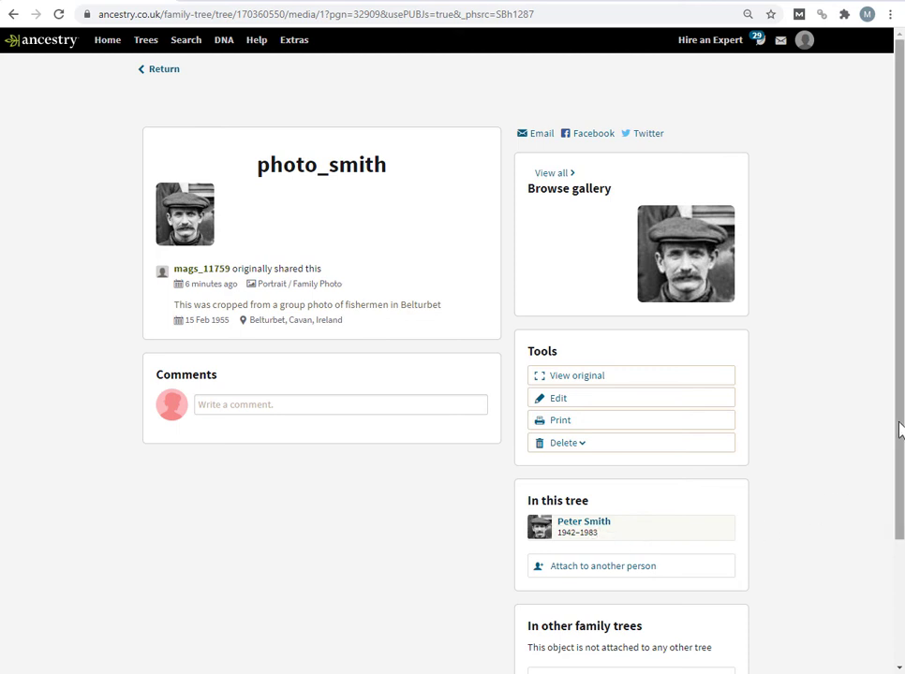
drag(899, 429, 810, 503)
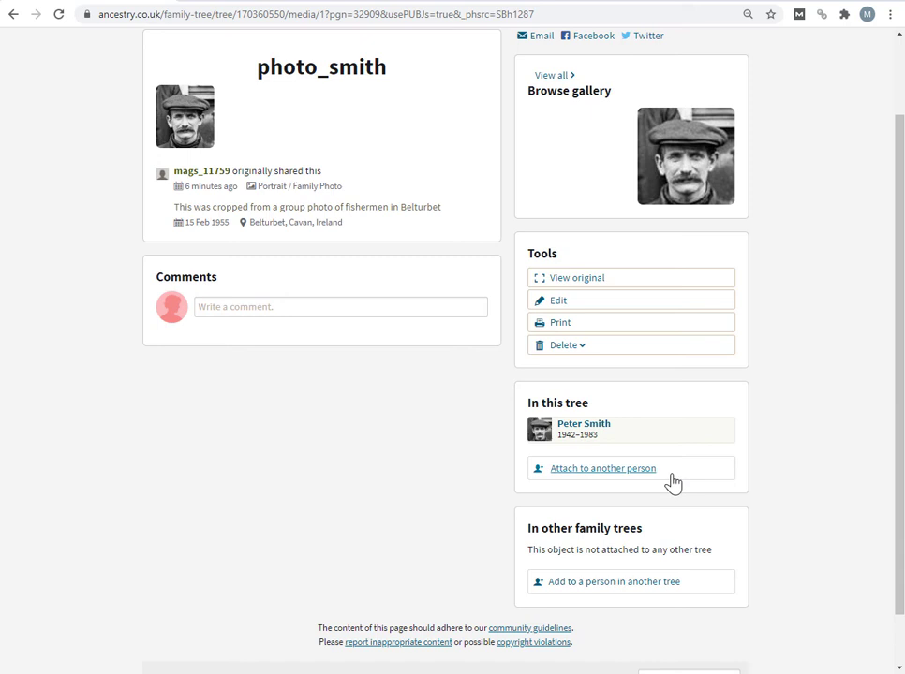
mouse_move(726, 434)
click(725, 430)
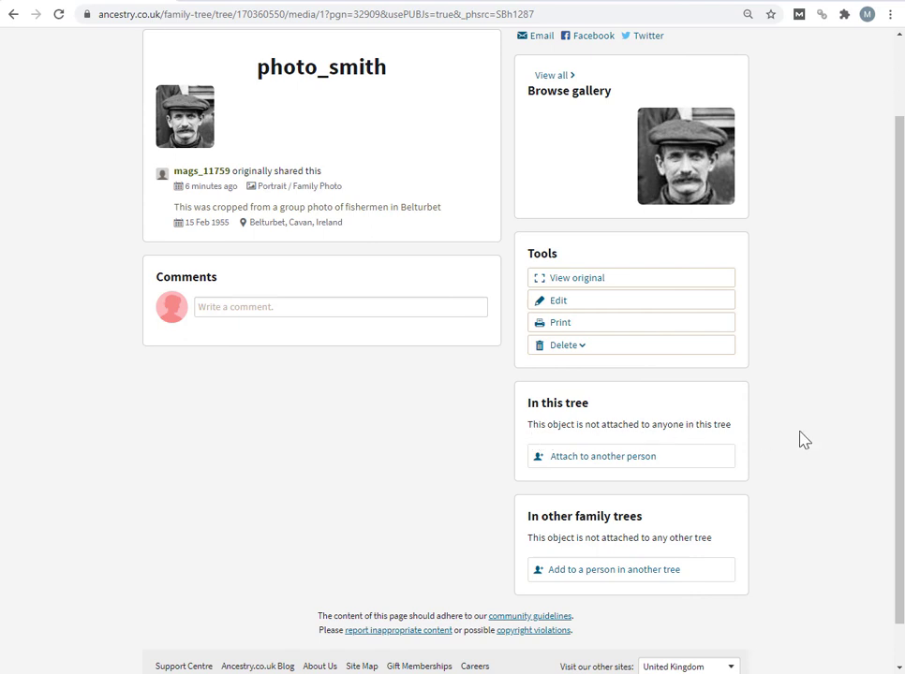
scroll(804, 440, up, 1)
Go back to the tree view, then reopen the tree-wide Media Gallery
click(166, 83)
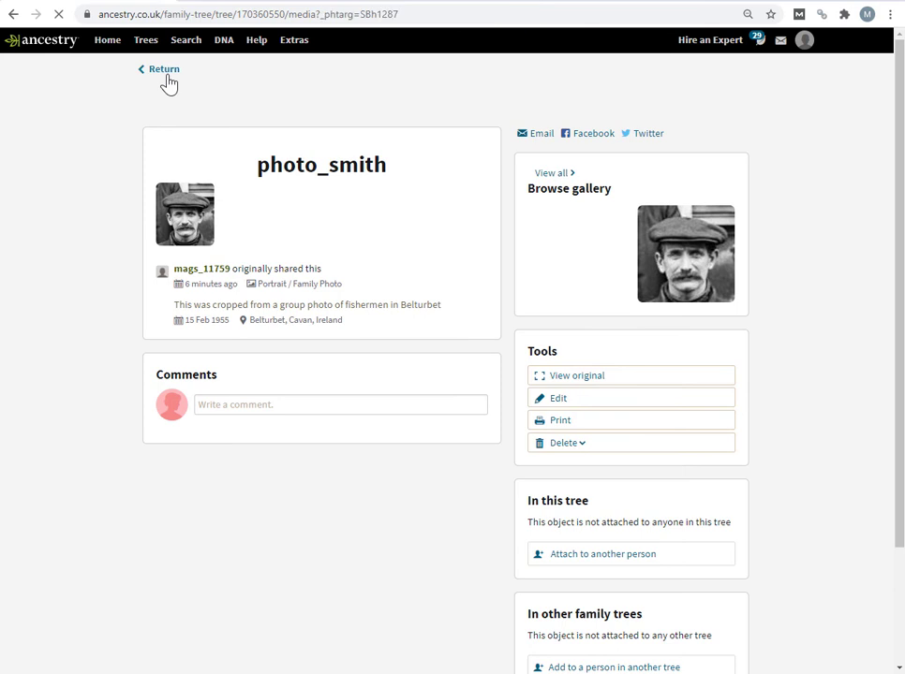
click(91, 69)
click(96, 101)
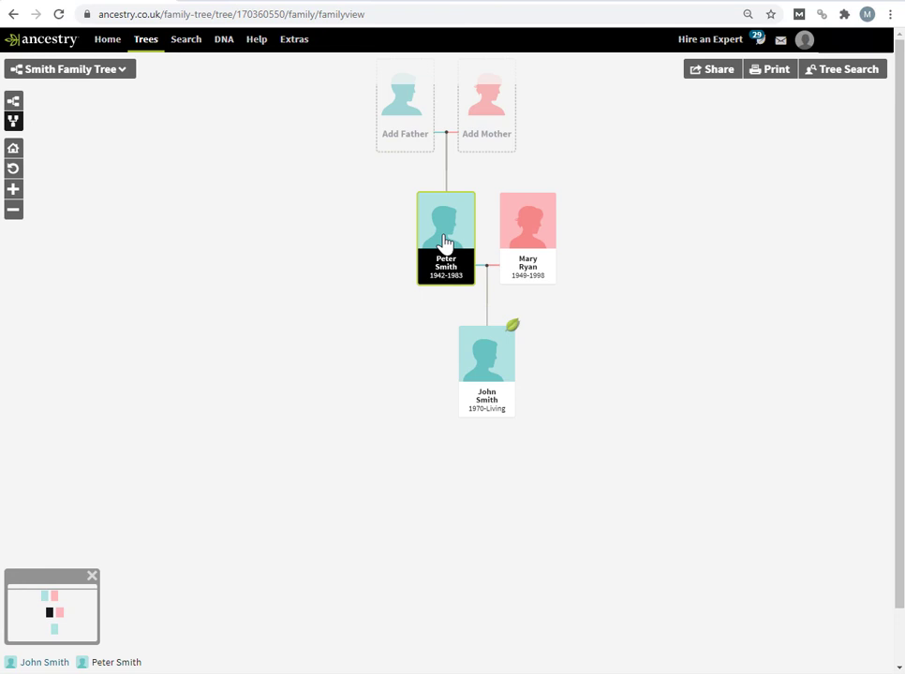
click(70, 68)
click(81, 133)
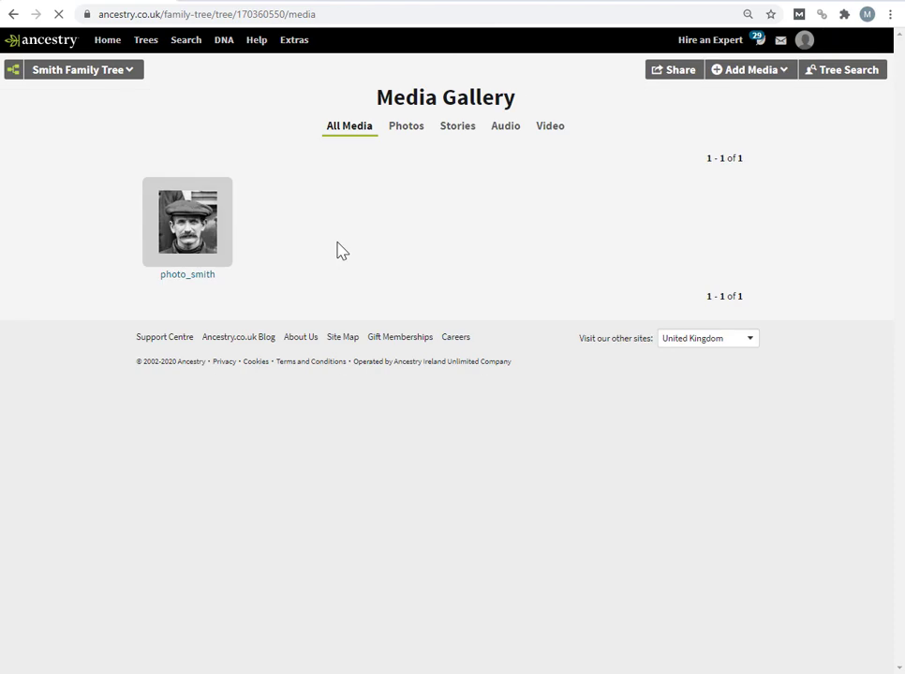
Open photo_smith and attach it to John Smith (born 1970), keeping the photo
click(208, 234)
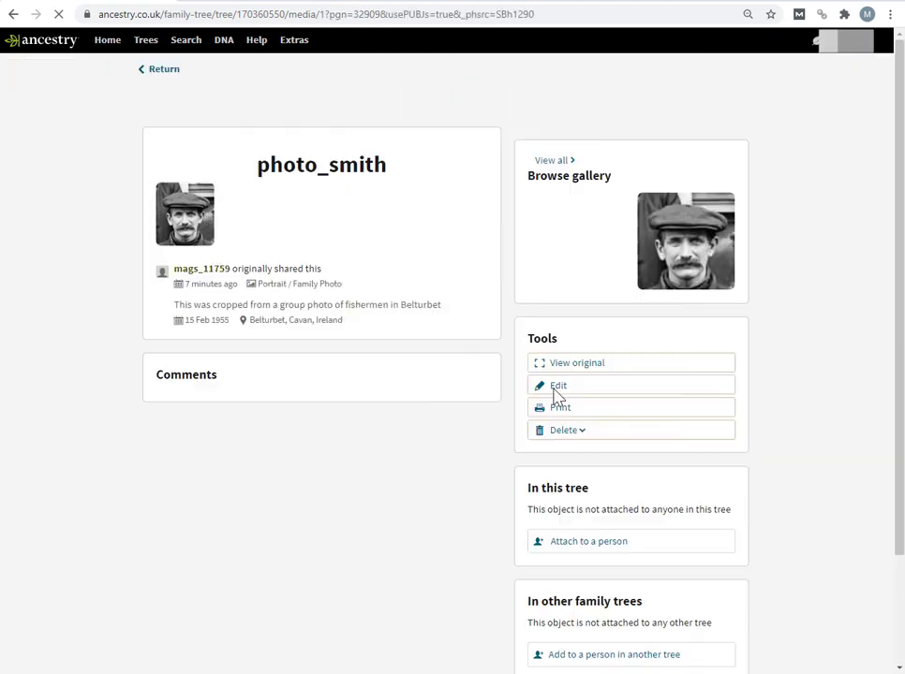
scroll(884, 497, down, 1)
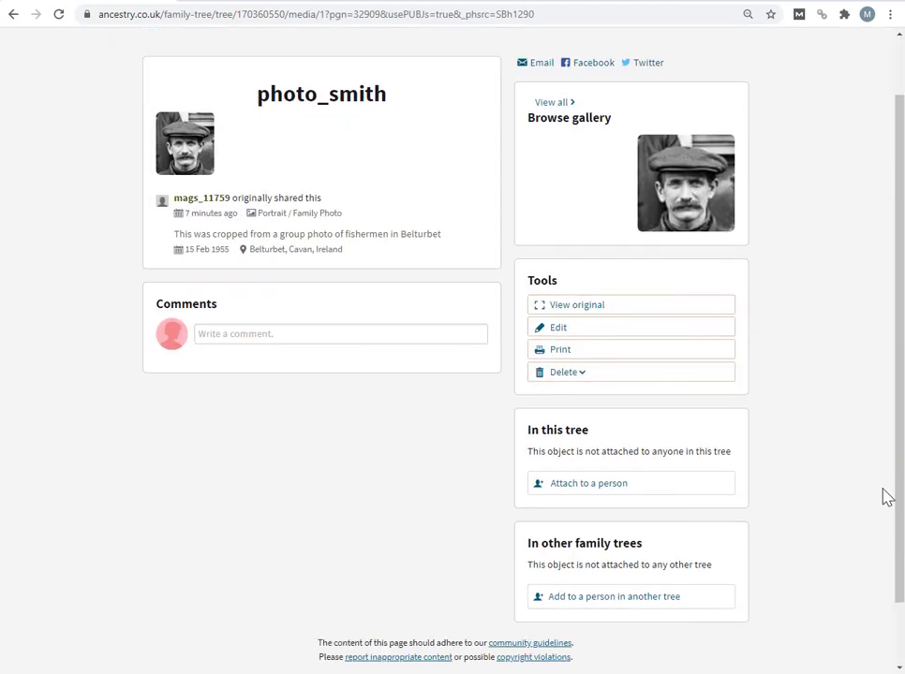
click(675, 378)
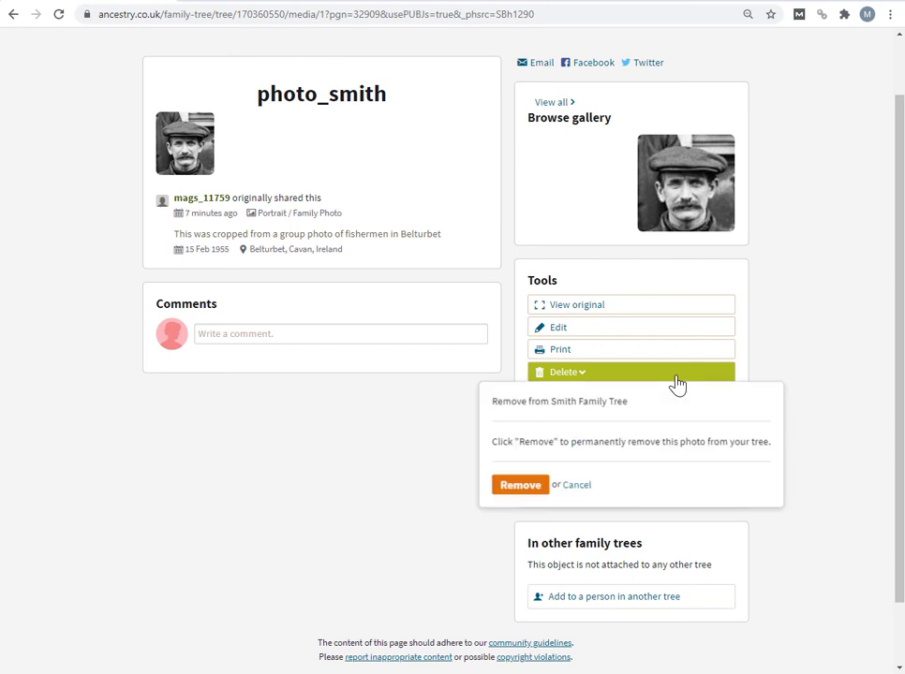
click(520, 487)
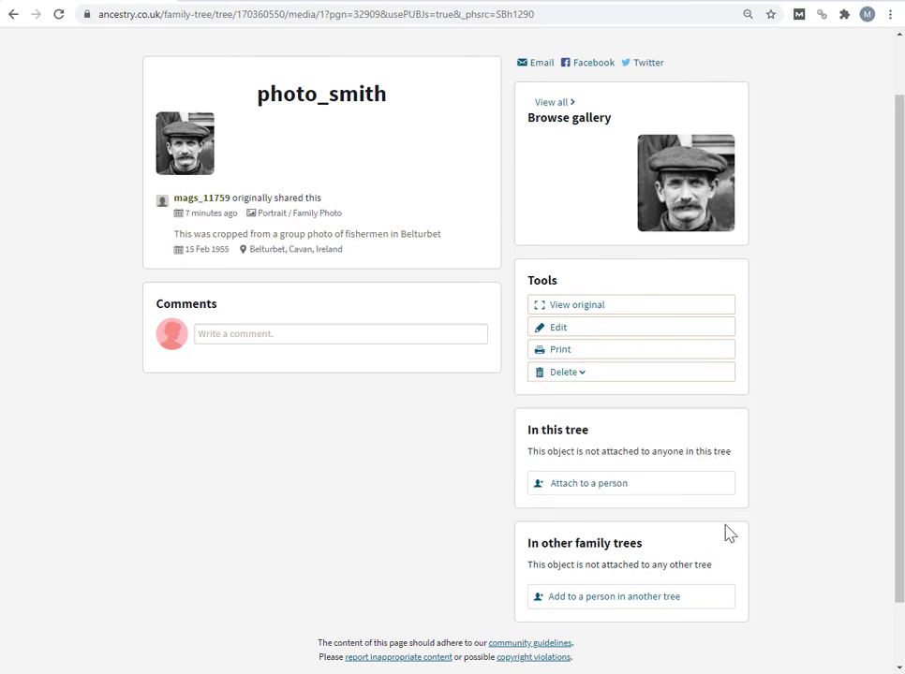
click(613, 491)
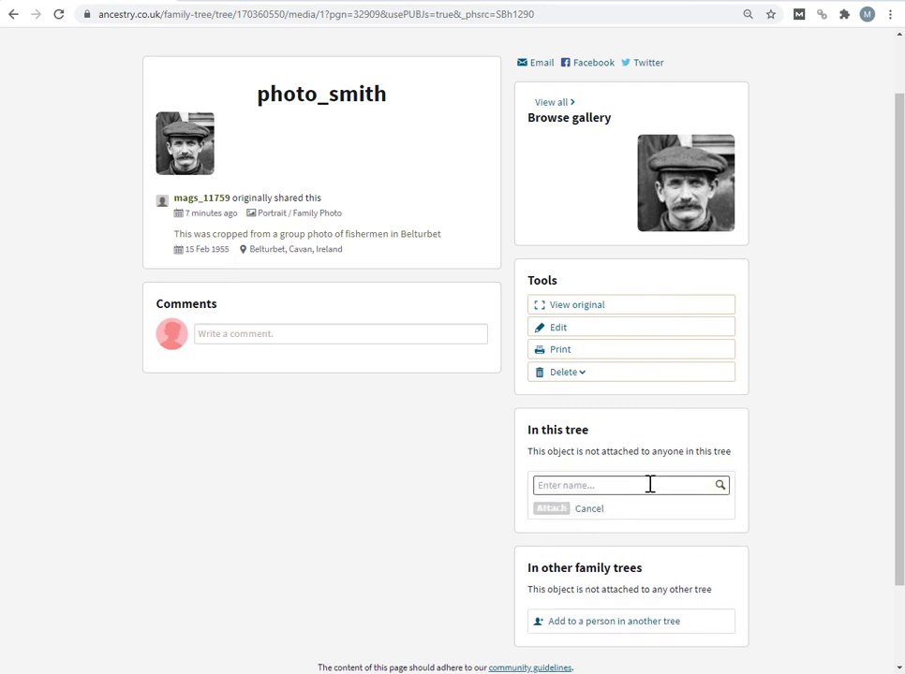
text(John Smith)
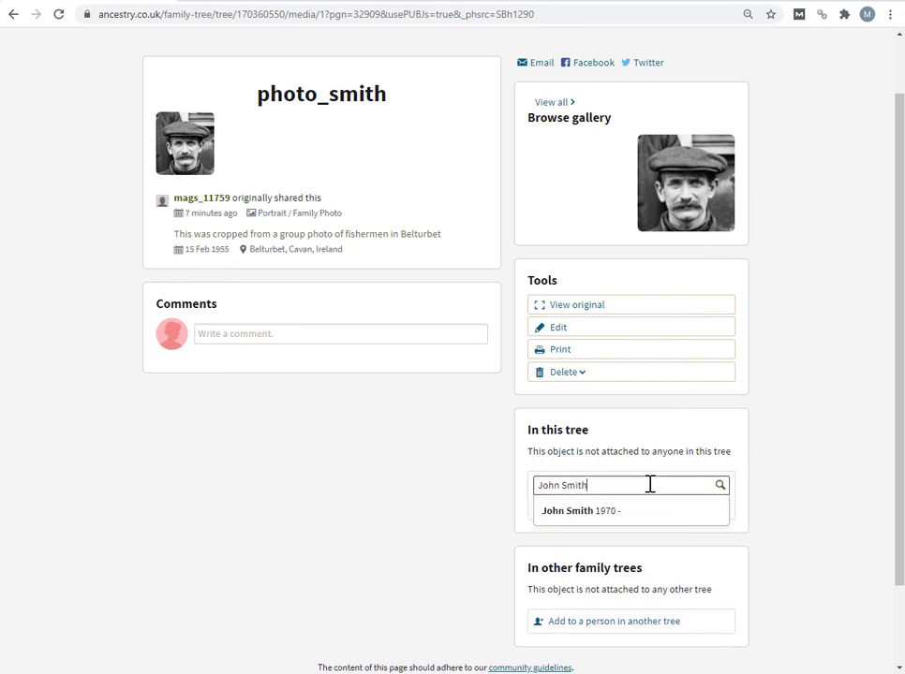
click(566, 511)
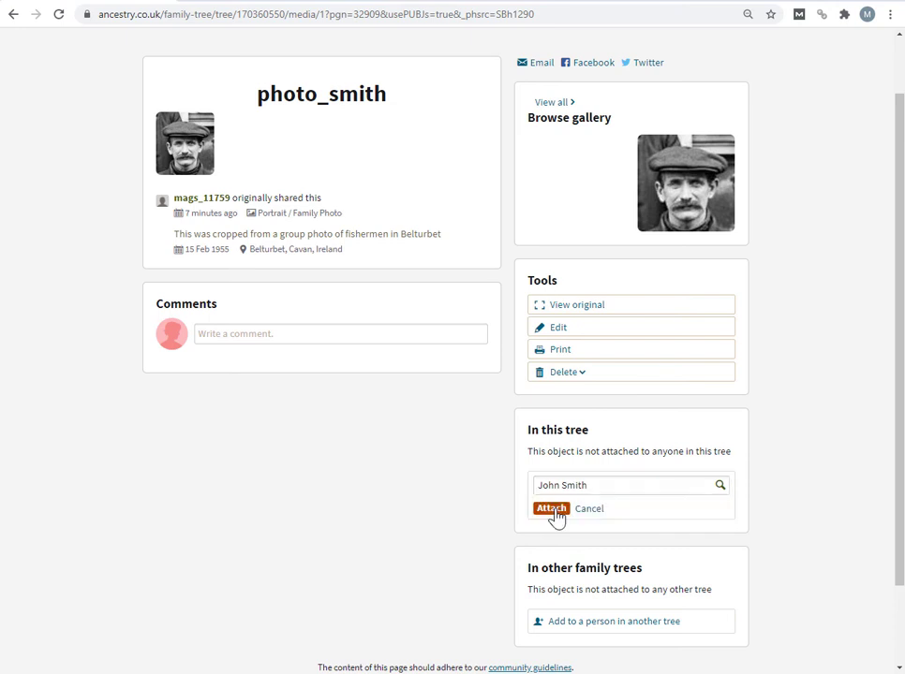
click(555, 519)
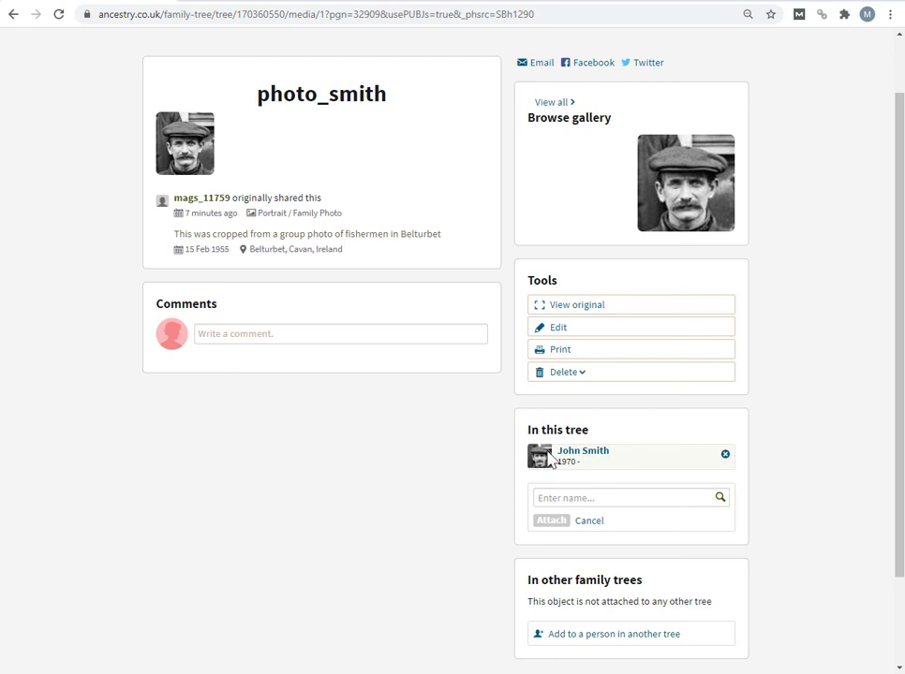
scroll(176, 68, up, 2)
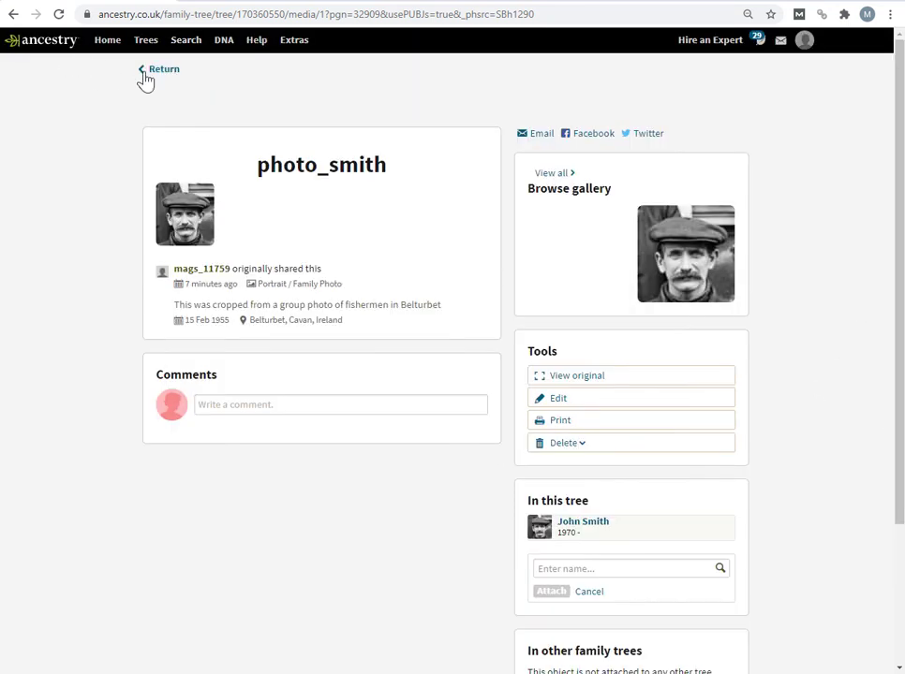
click(149, 69)
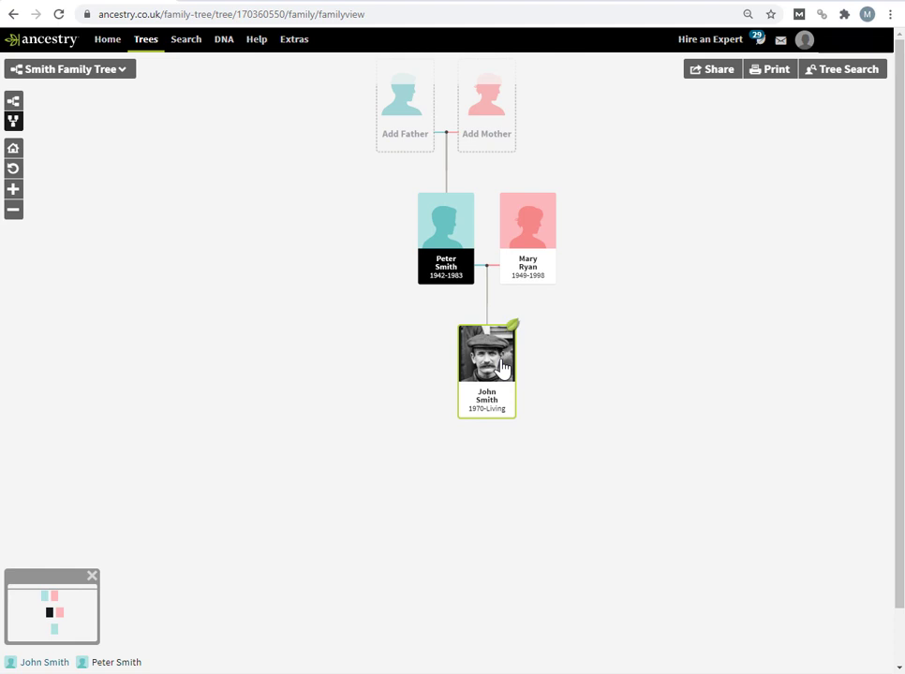
click(503, 367)
click(295, 419)
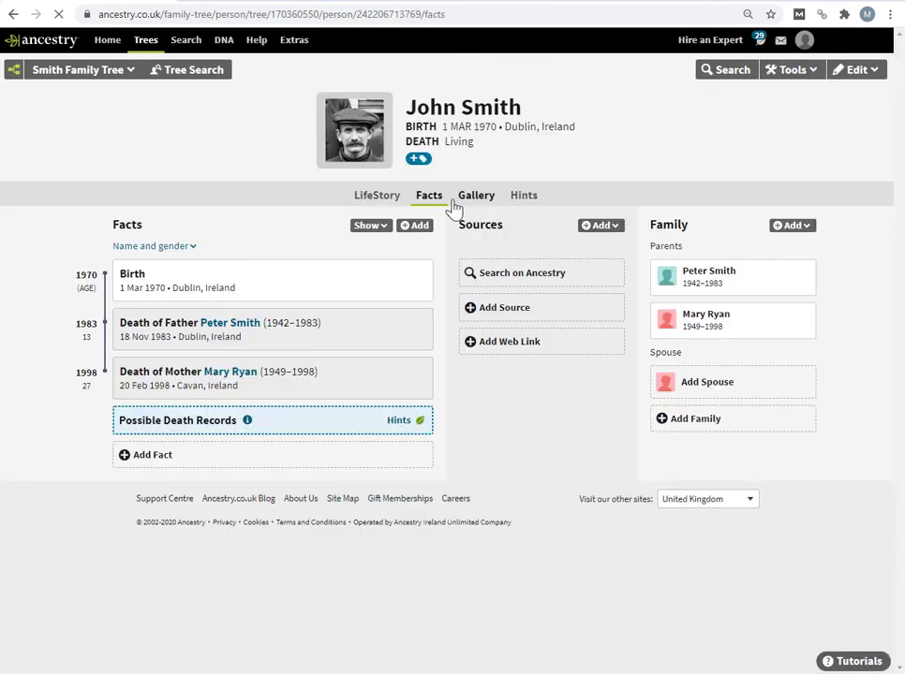
click(471, 201)
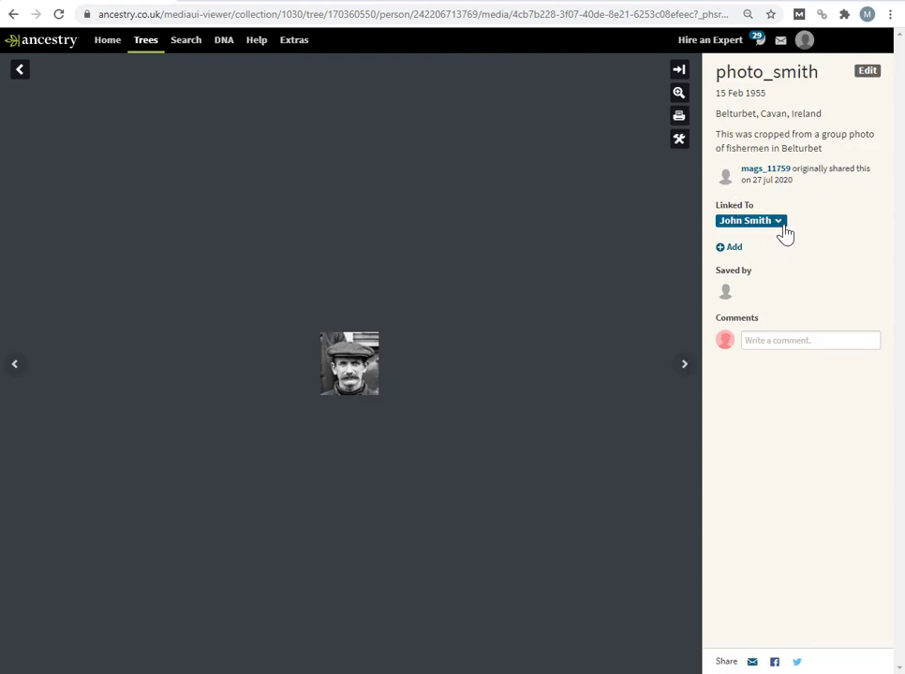
click(784, 232)
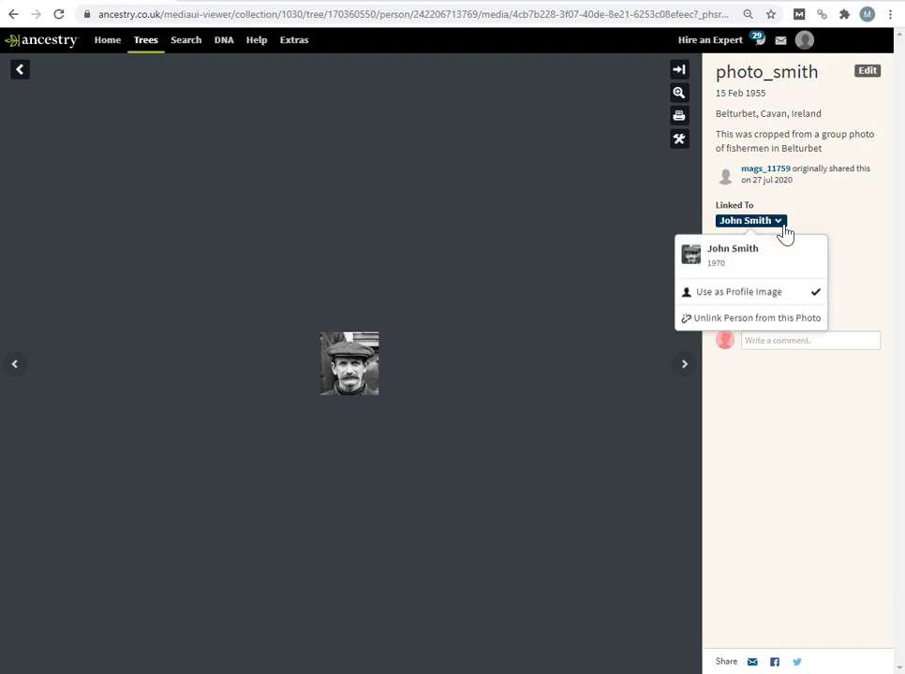
click(790, 298)
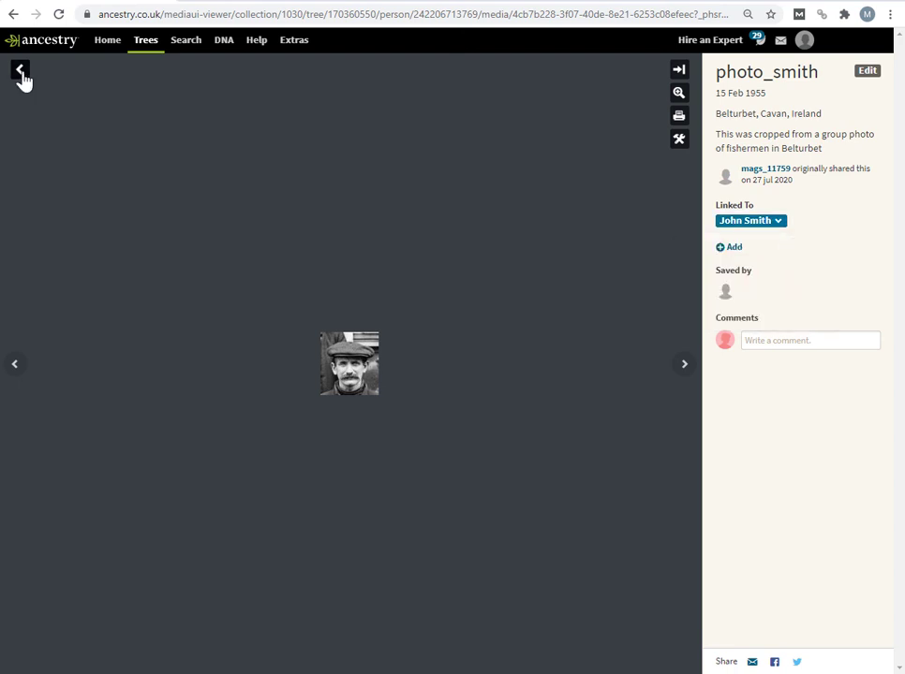
Leave the photo viewer for John Smith's gallery, then reopen the Smith Family Tree view
click(20, 71)
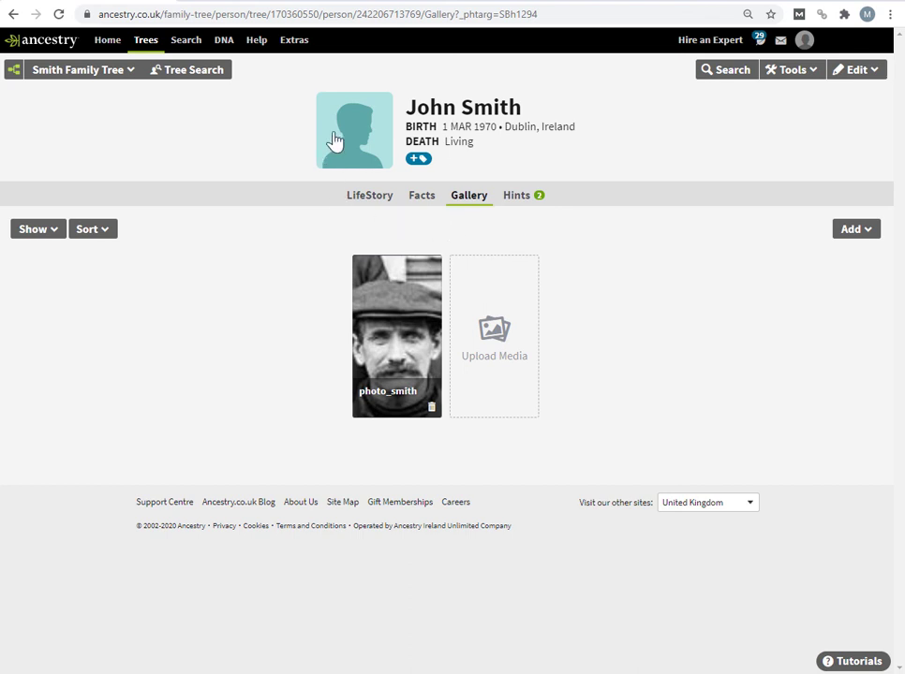
click(101, 73)
click(83, 104)
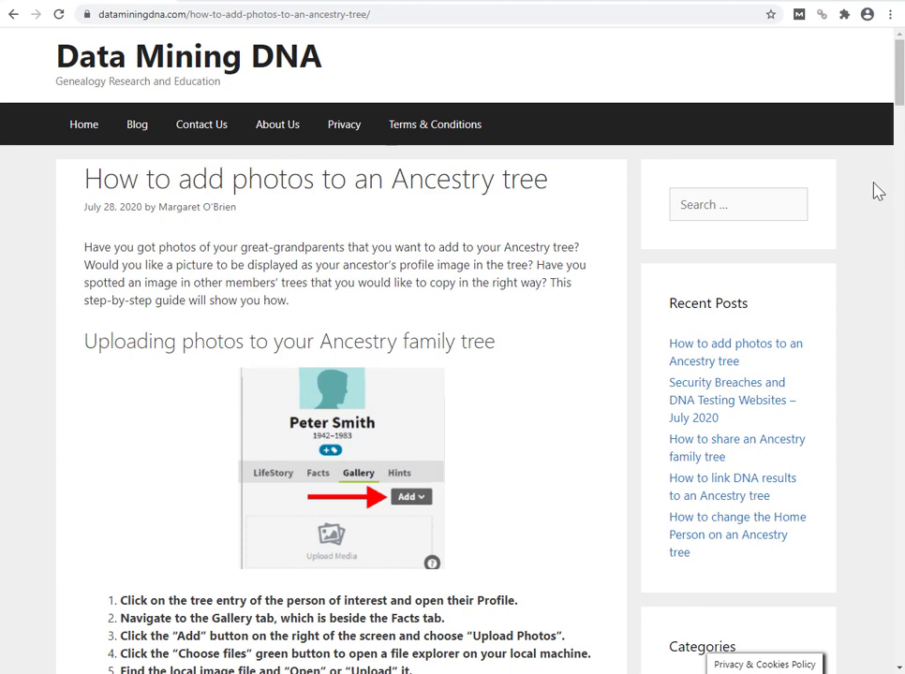
scroll(878, 191, down, 5)
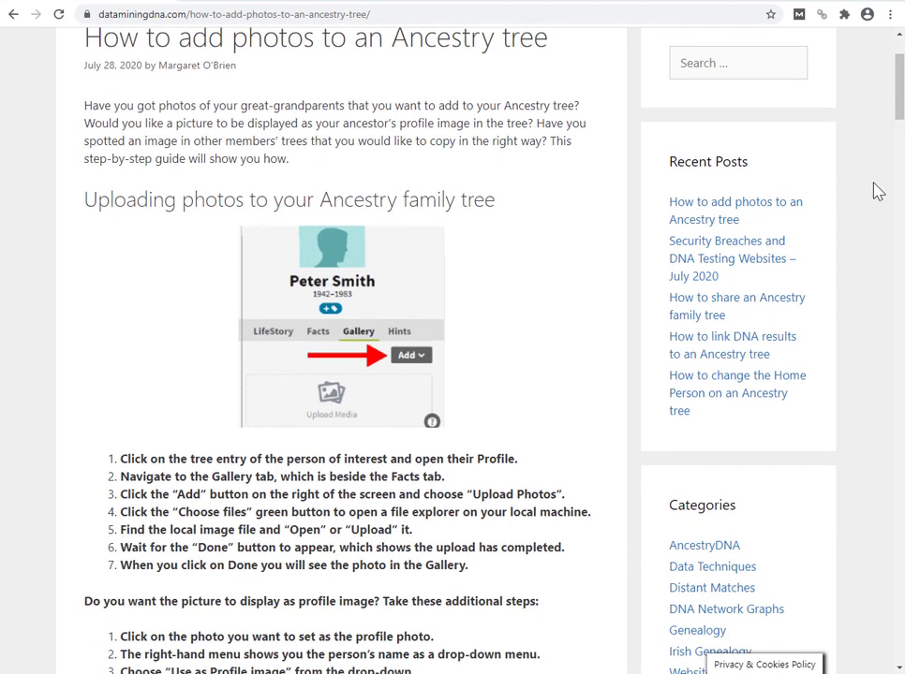
scroll(878, 191, down, 10)
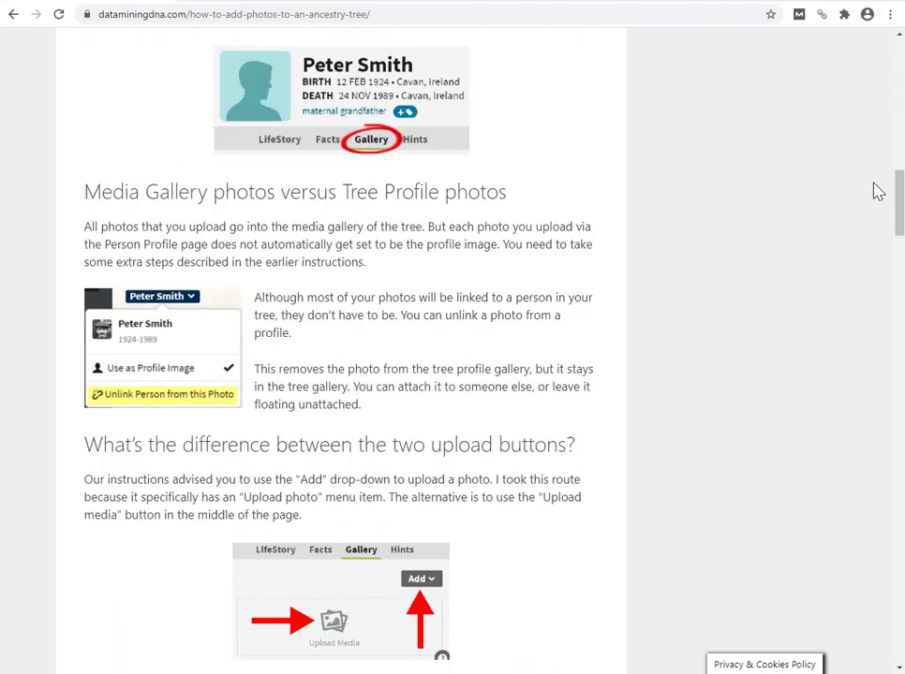
scroll(878, 191, down, 15)
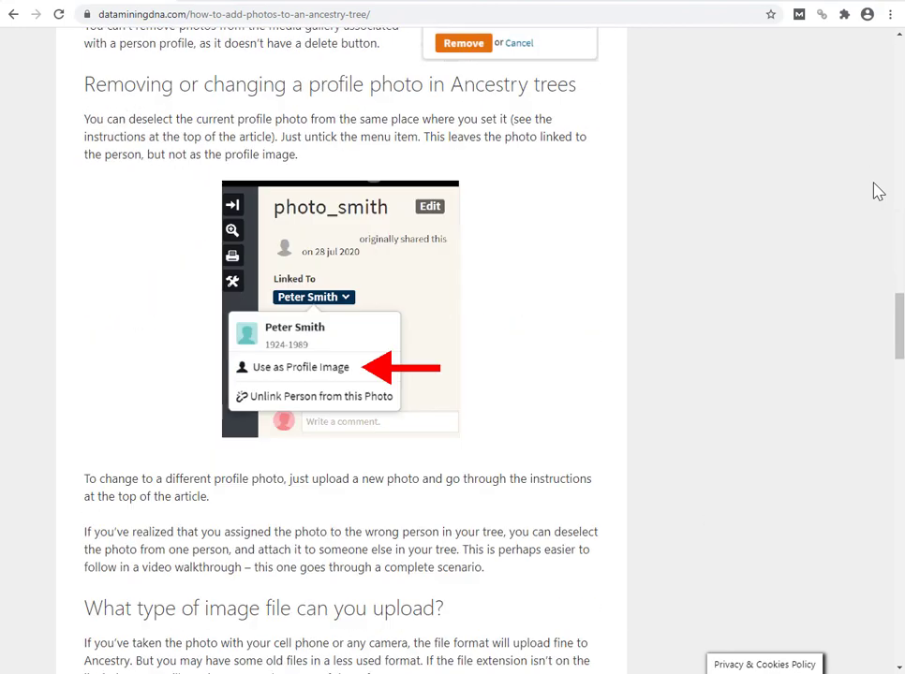
scroll(877, 191, down, 4)
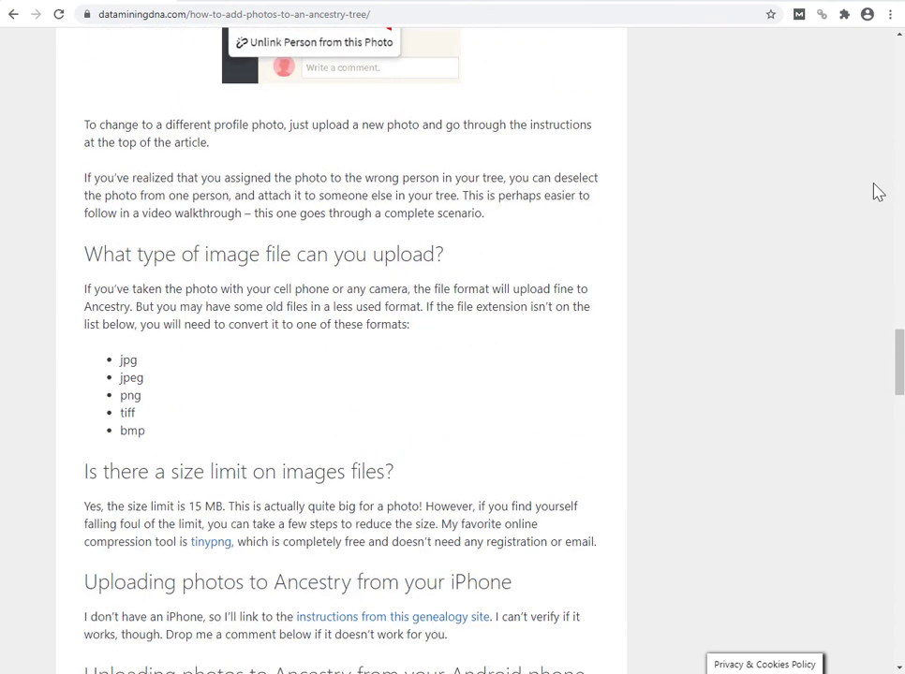
scroll(878, 191, down, 10)
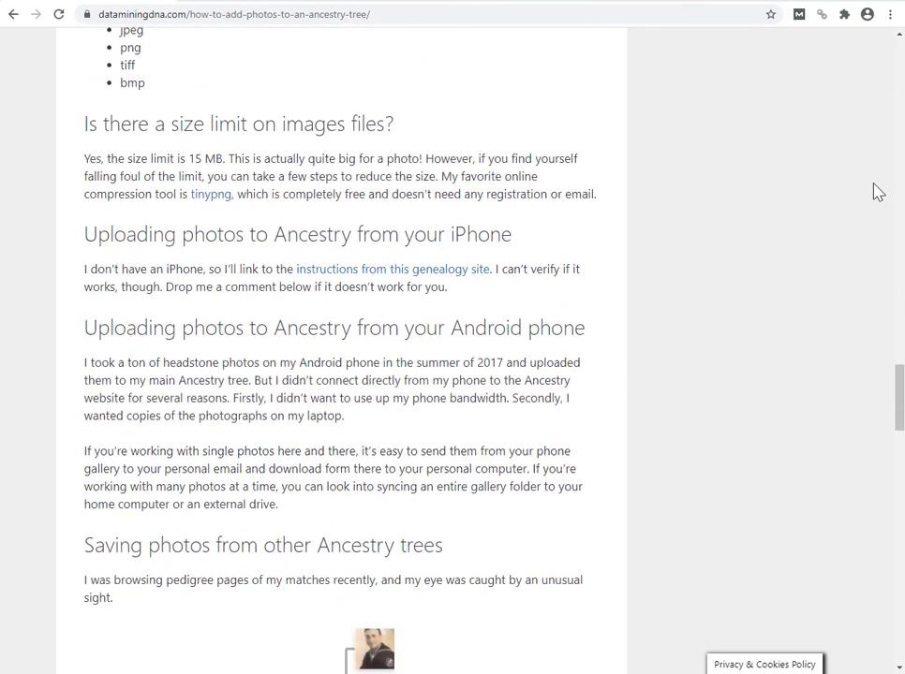
scroll(878, 191, up, 1)
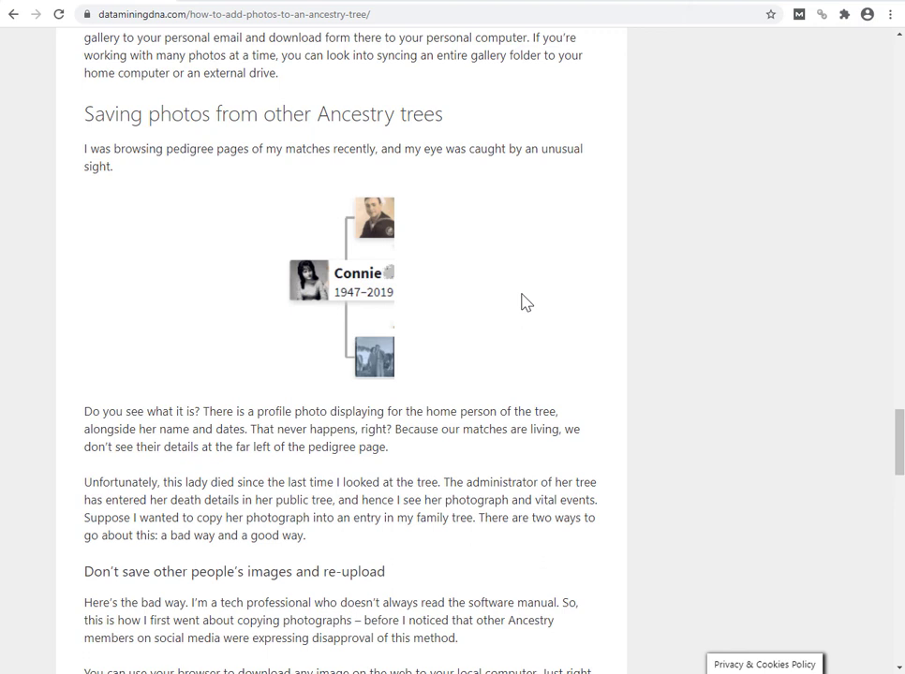
scroll(525, 301, down, 8)
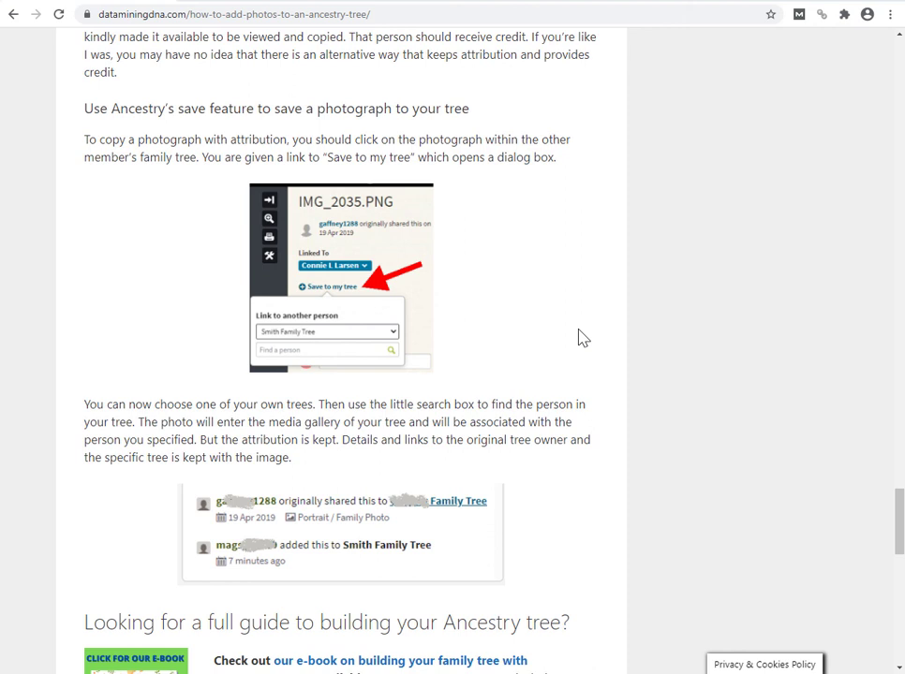
scroll(579, 337, down, 3)
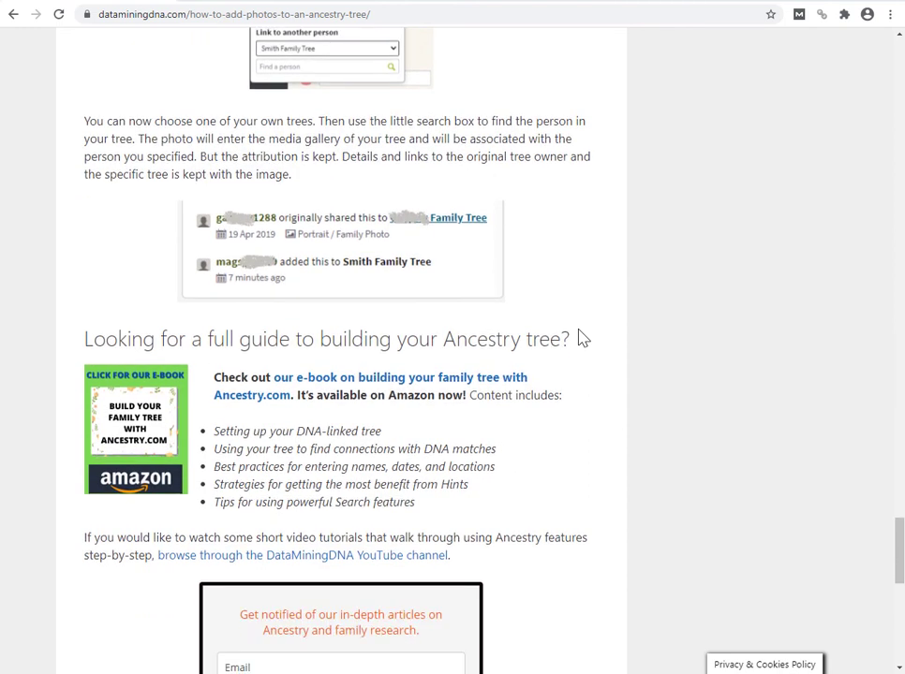
scroll(656, 342, down, 2)
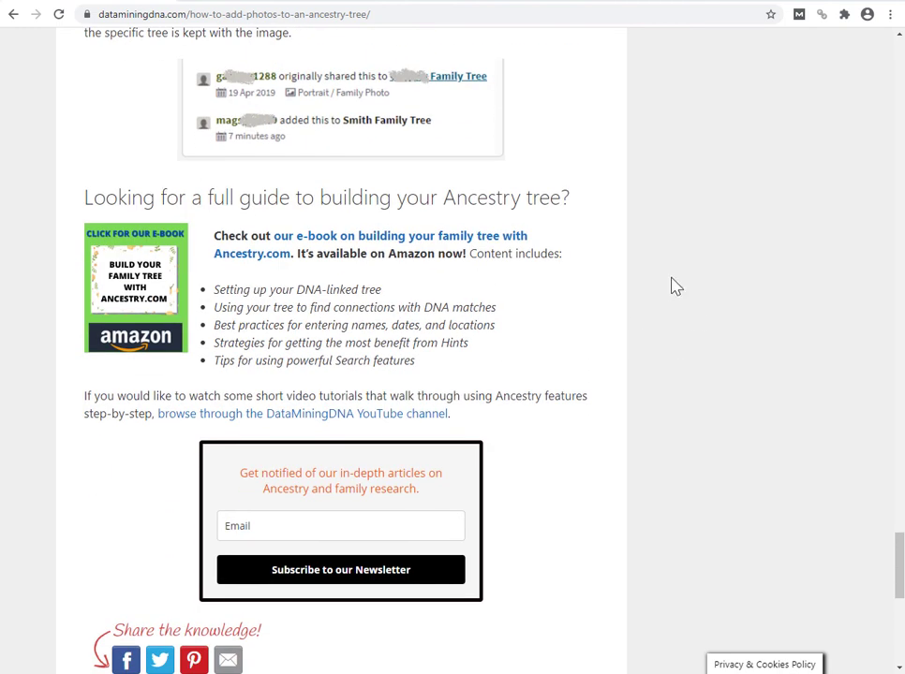